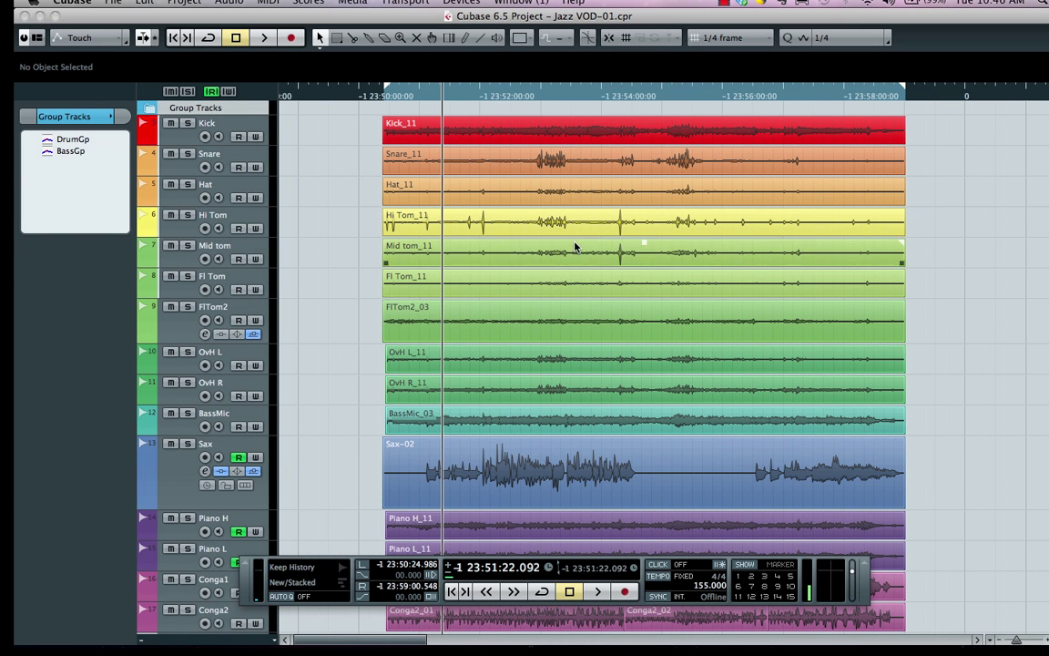
Step: Play the project from near its start, briefly checking it against the metronome click
click(419, 97)
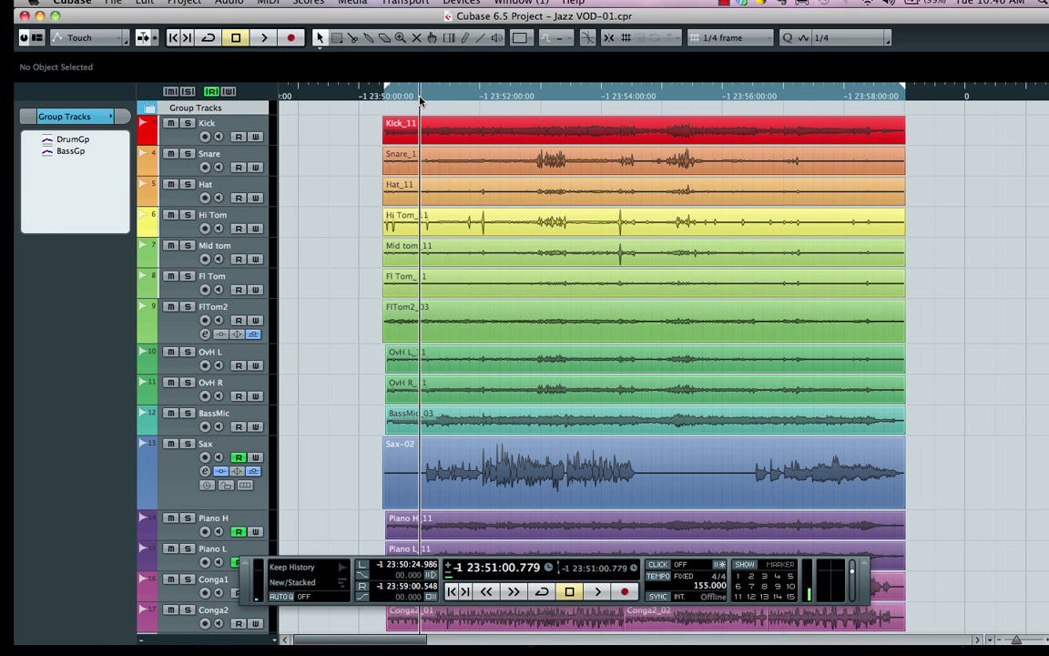
key(space)
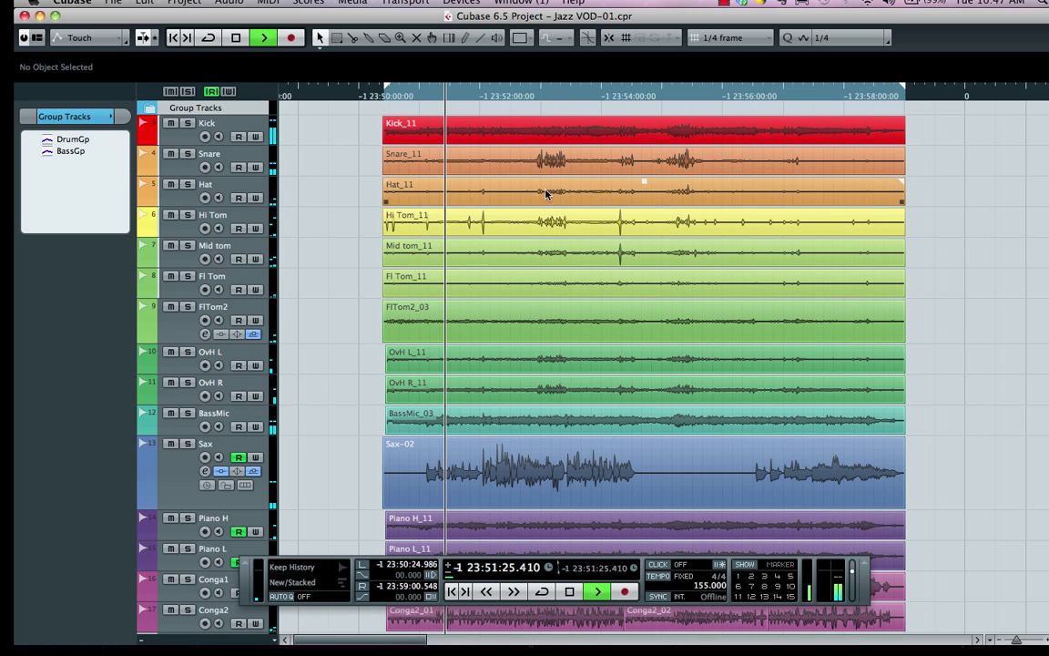
click(654, 565)
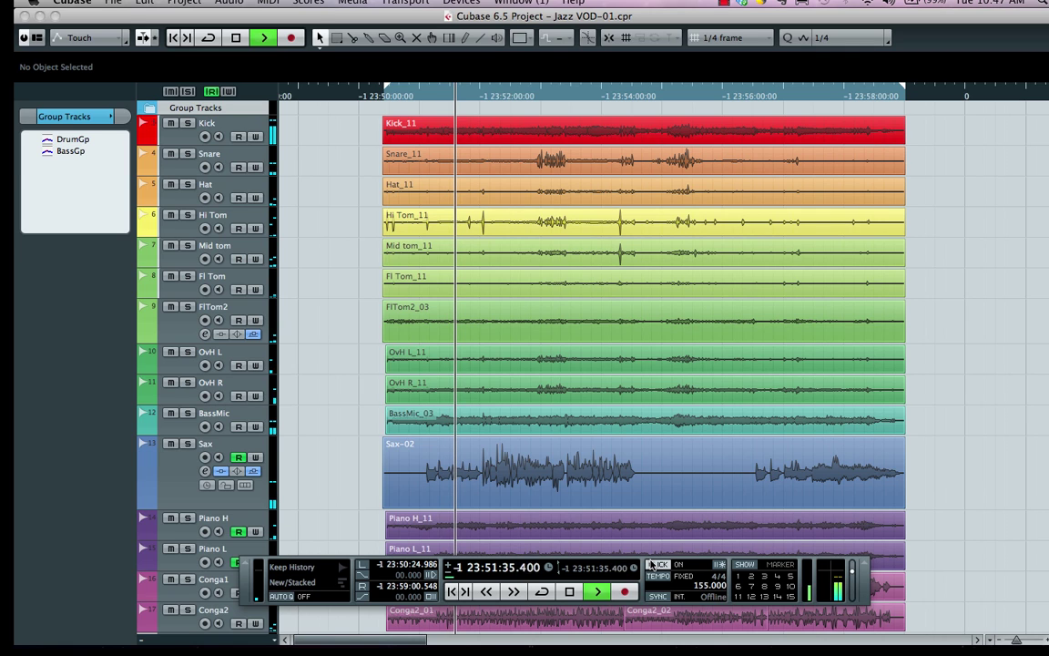
click(656, 564)
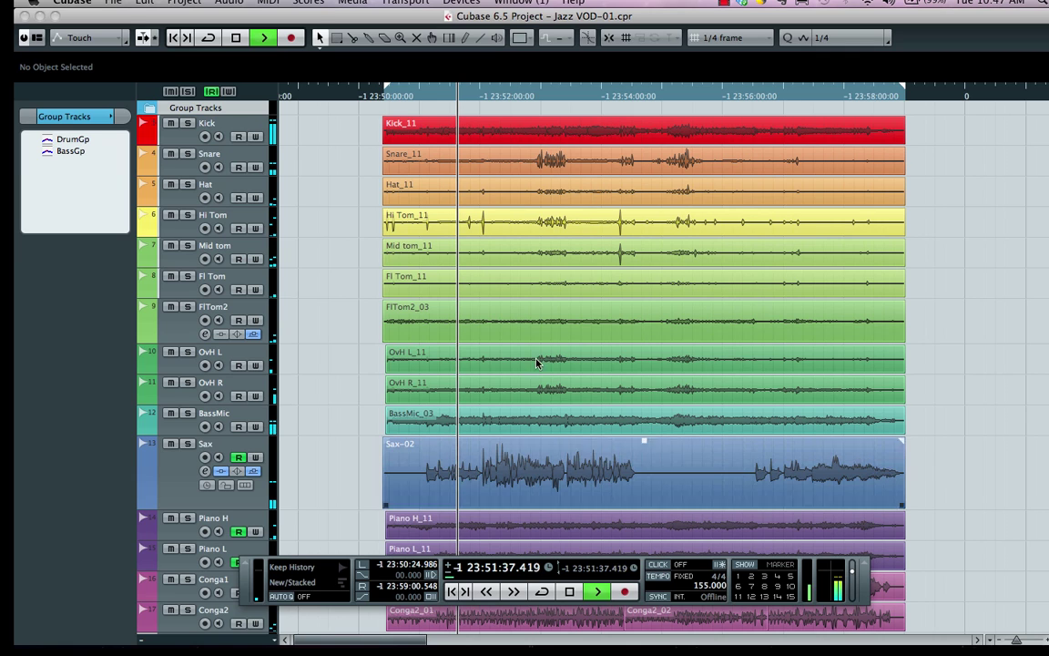
key(space)
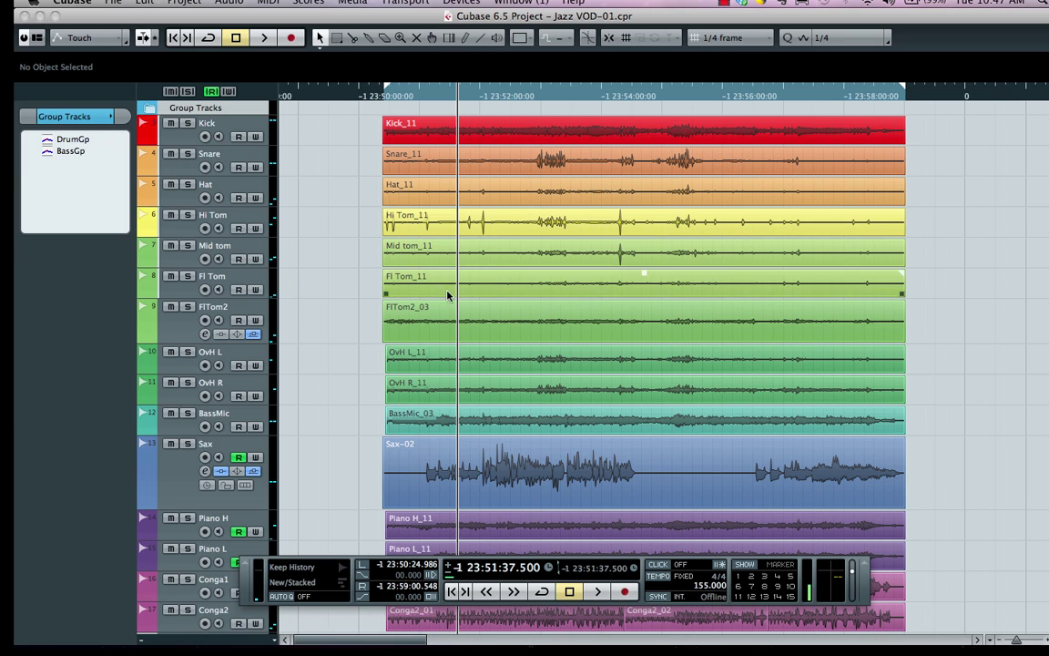
Step: Select the OvH L_11 overhead event and analyse its tempo with Project > Tempo Detection
click(453, 324)
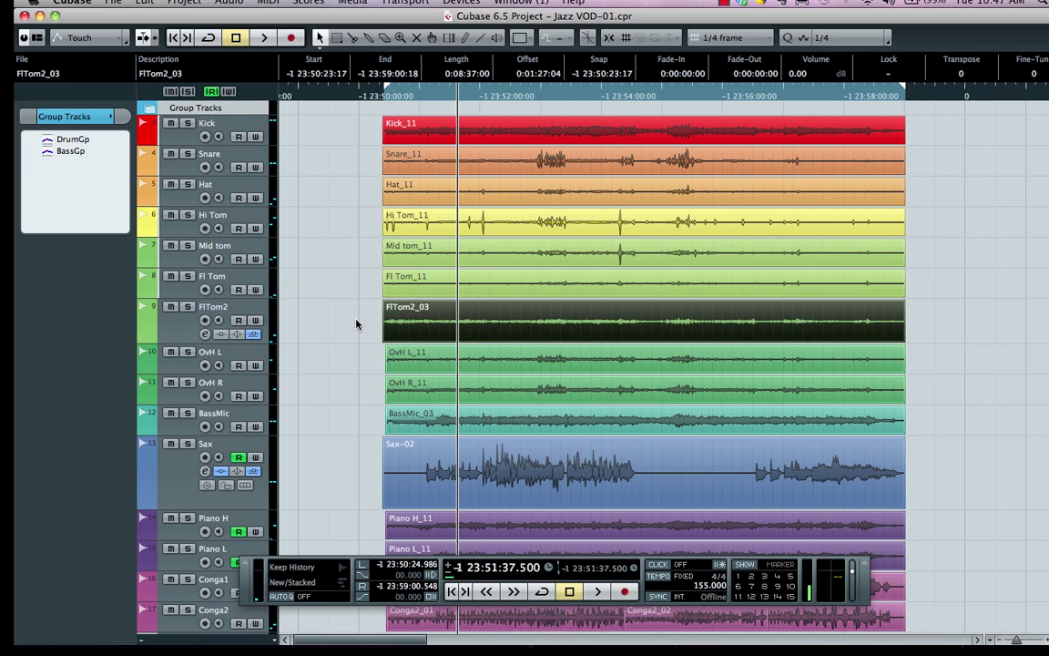
click(393, 364)
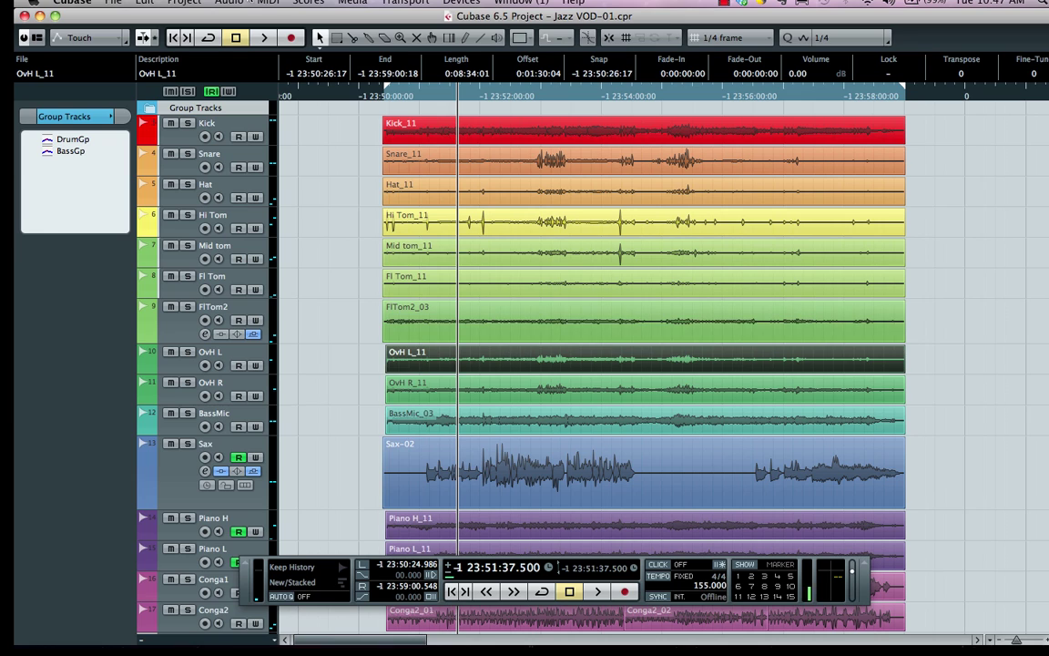
click(184, 2)
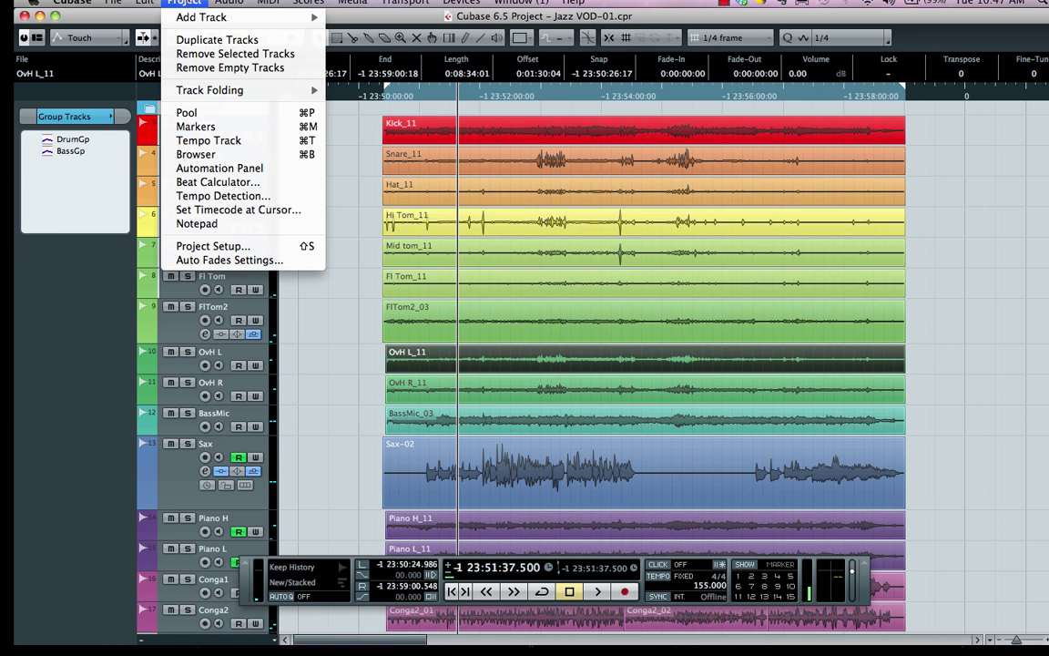
click(224, 196)
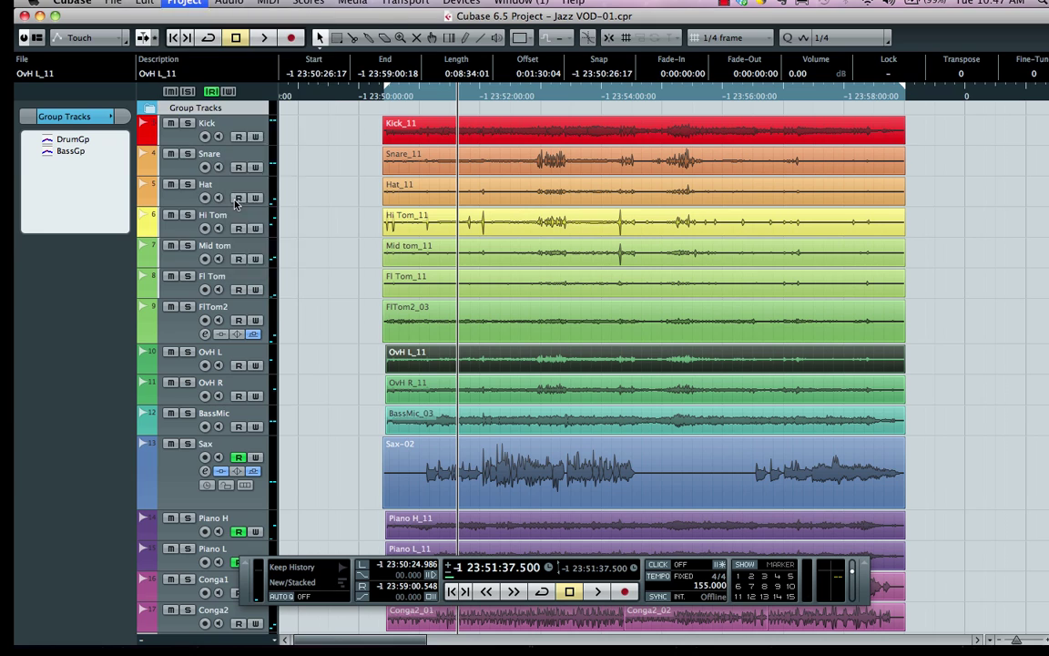
click(297, 165)
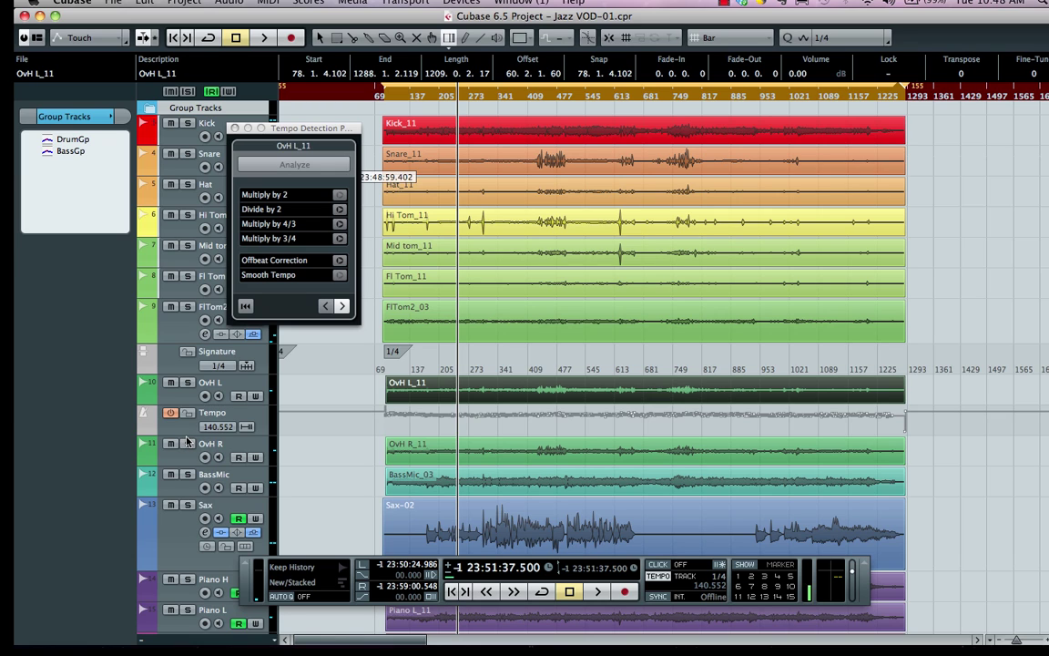
Step: Review the detected tempo values and play with the metronome on, then close Tempo Detection
click(188, 437)
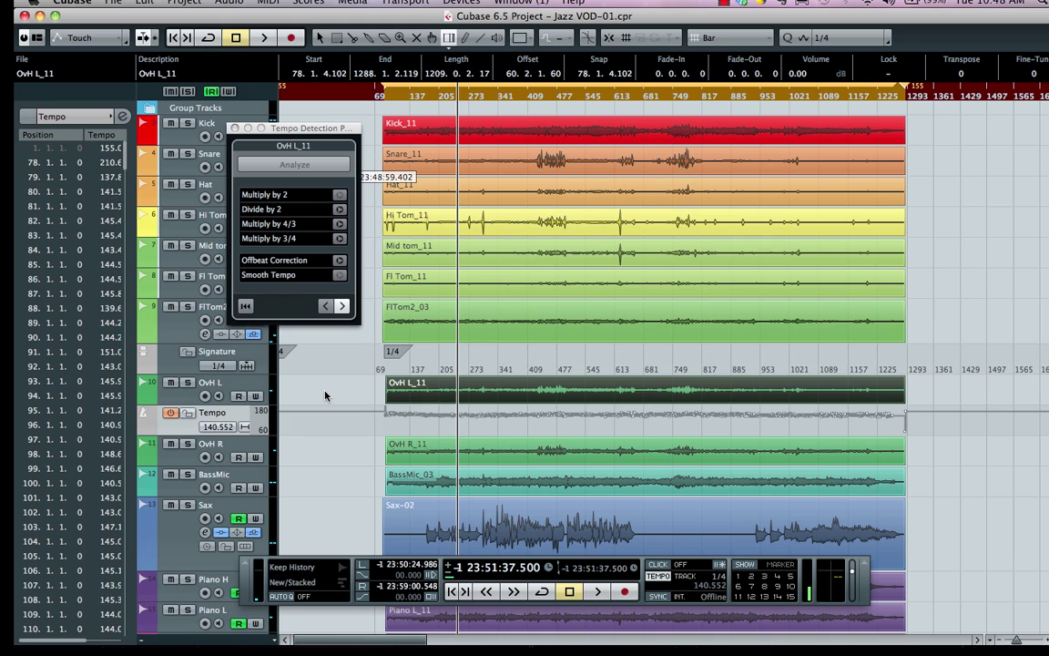
key(space)
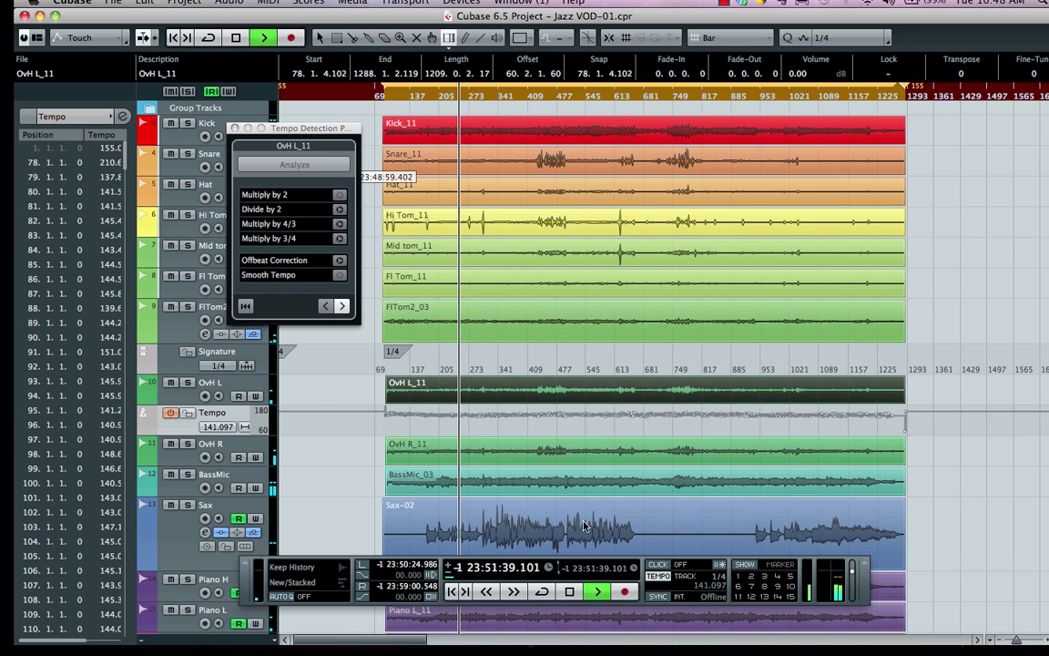
click(658, 564)
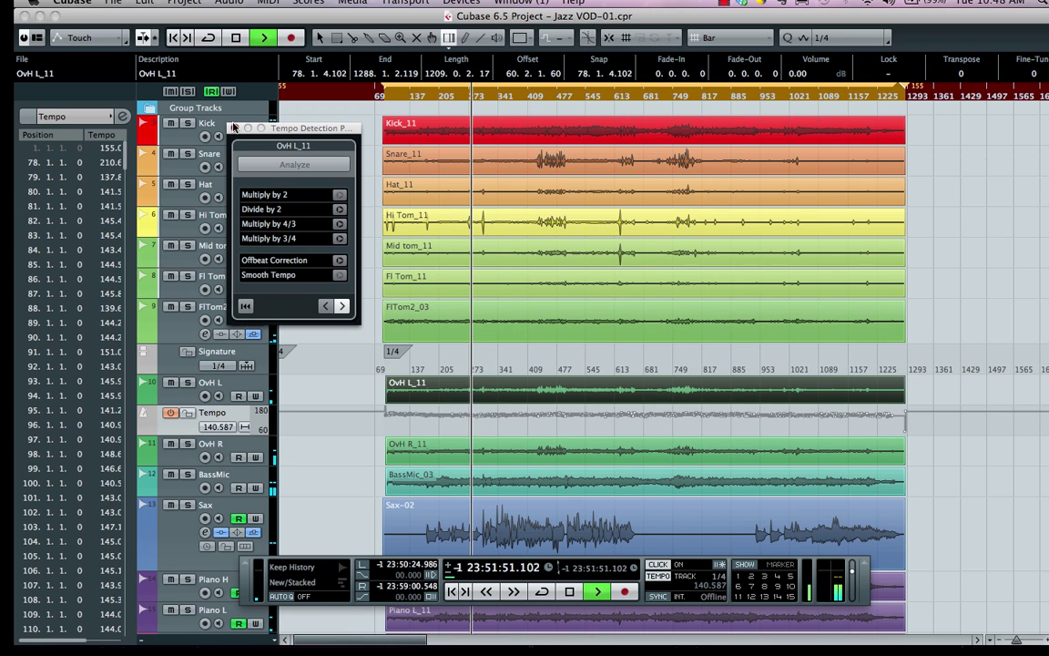
click(235, 129)
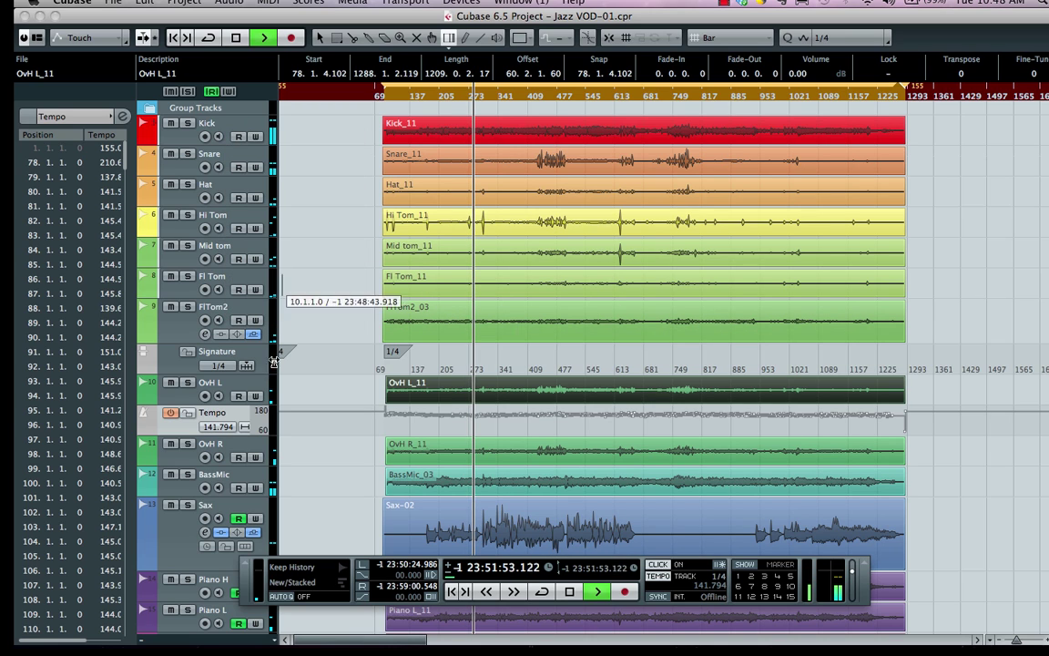
key(space)
Step: Move the Tempo and Signature tracks above Kick, enlarge the Signature track, and zoom to the tempo start
drag(178, 428, 163, 118)
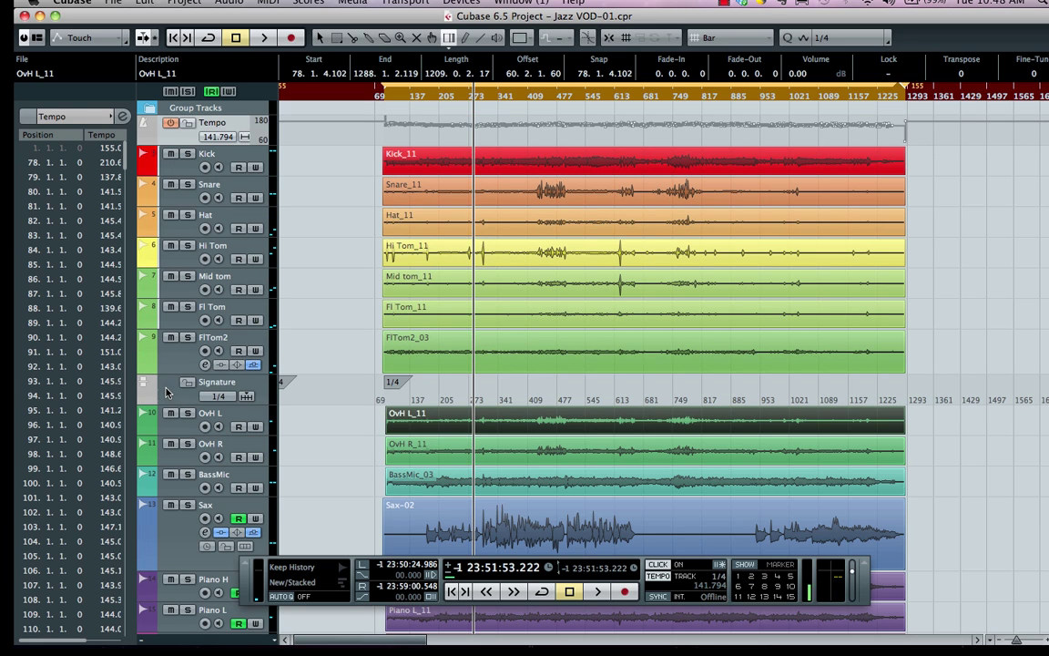
mouse_move(166, 392)
mouse_down()
mouse_move(169, 177)
mouse_move(180, 135)
mouse_move(179, 230)
mouse_up()
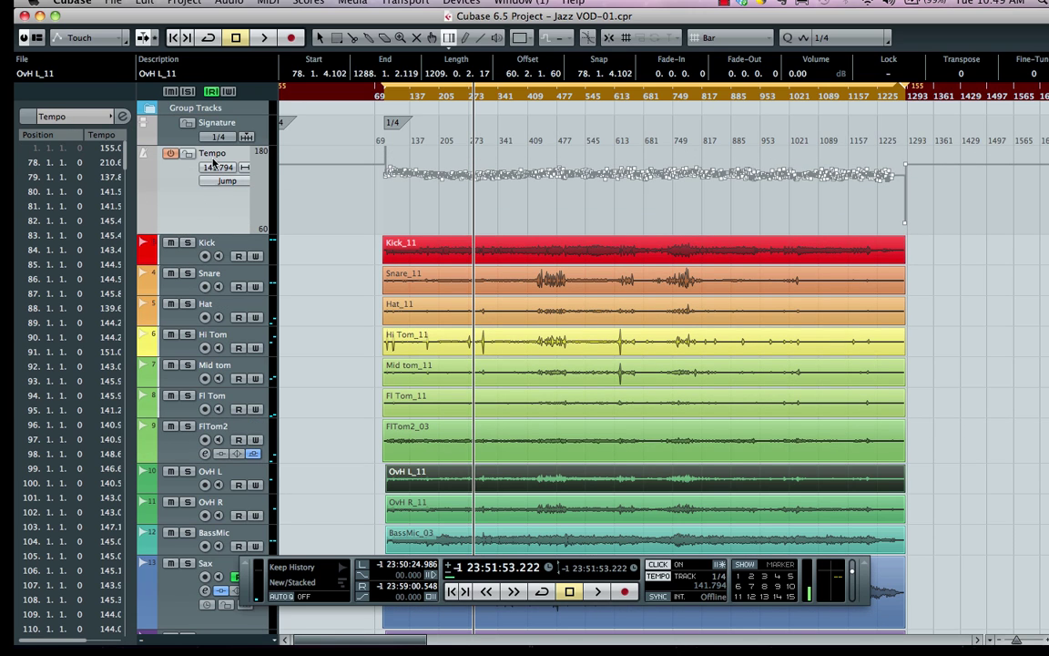
drag(186, 143, 184, 173)
mouse_move(326, 88)
mouse_down()
mouse_move(363, 112)
mouse_move(361, 128)
mouse_up()
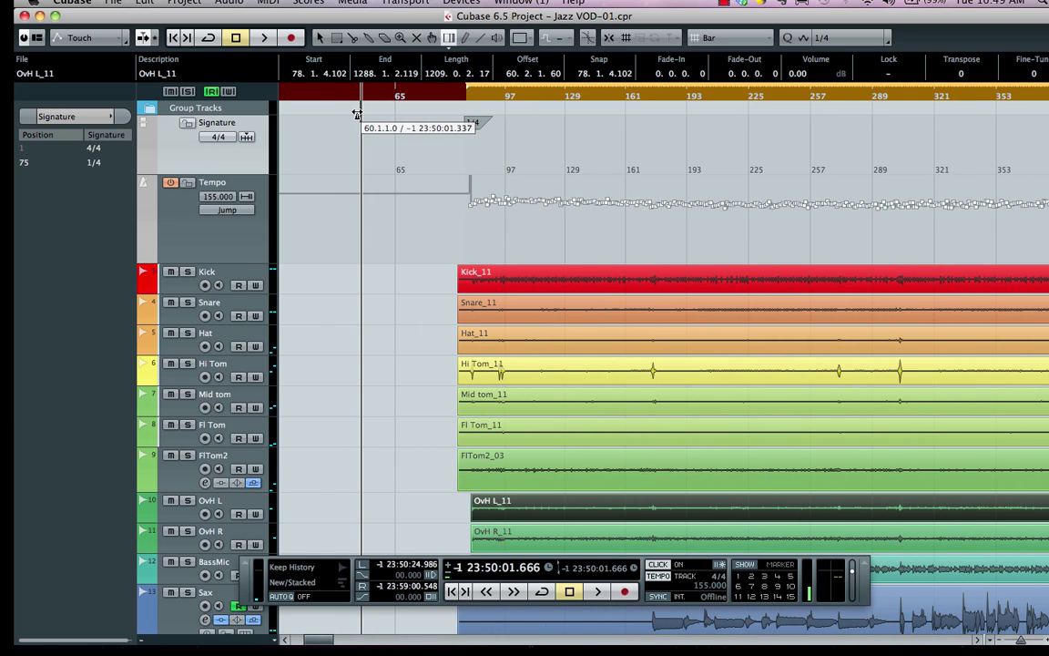
Step: Enable Snap and zoom in on bars 74–85 around the 1/4 signature, auditioning briefly
click(608, 37)
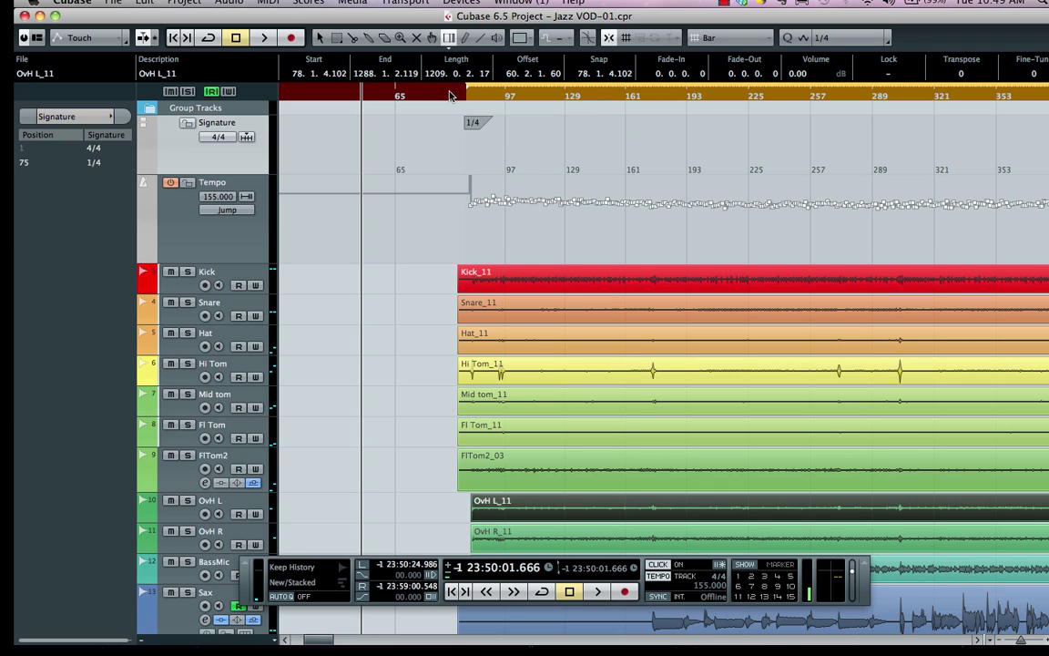
drag(451, 95, 454, 131)
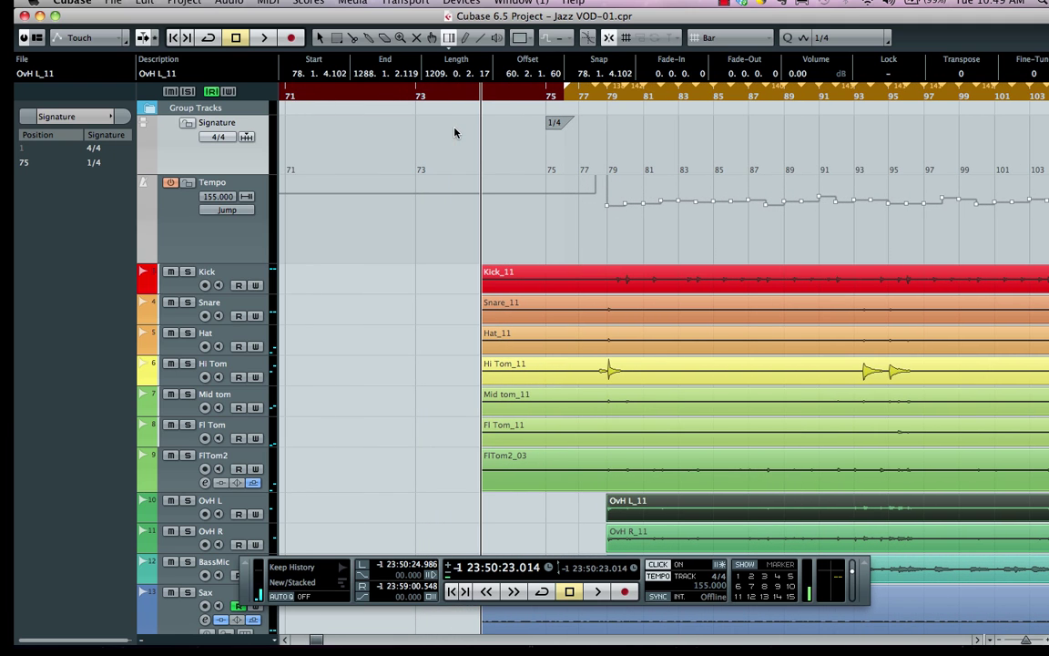
key(space)
drag(519, 106, 524, 108)
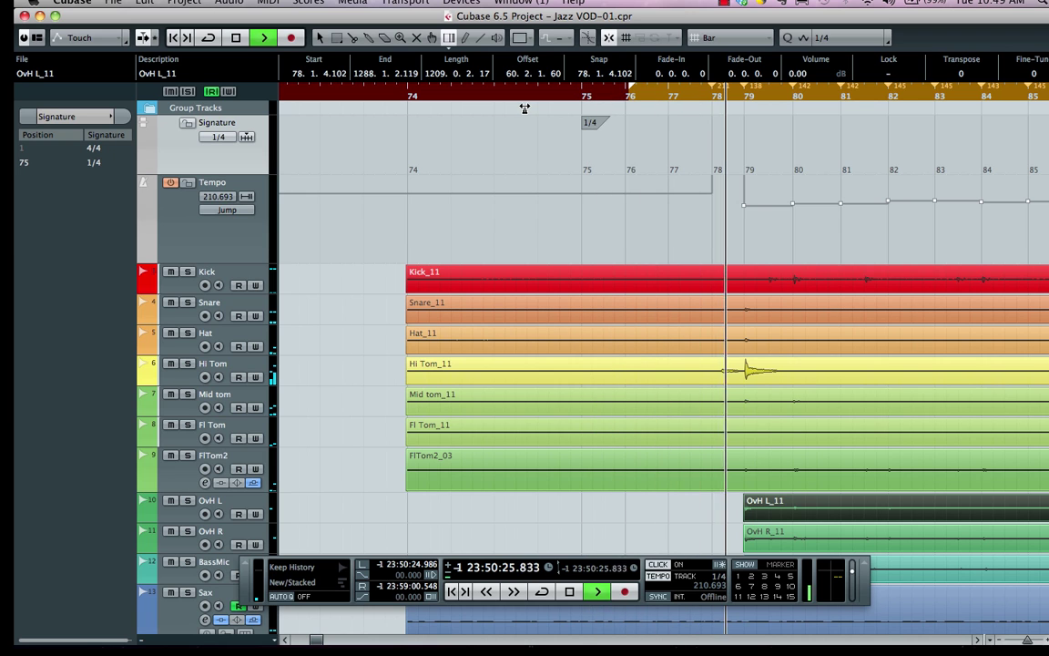
key(space)
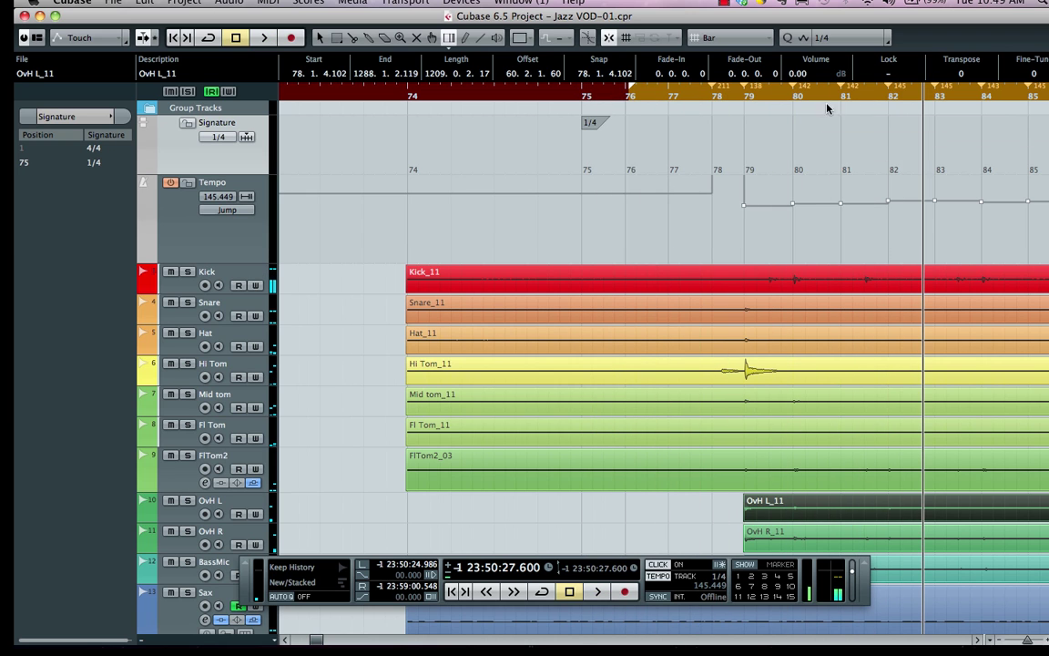
Step: With the Draw tool and a bars-and-beats ruler, add a 4/4 signature at bar 80
right_click(685, 142)
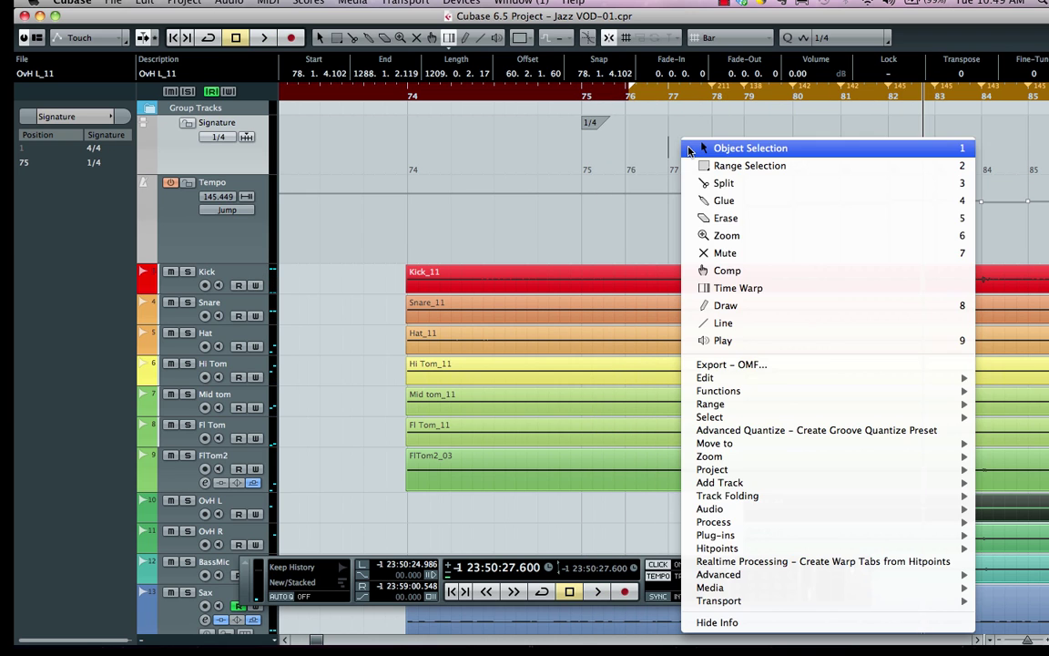
click(733, 307)
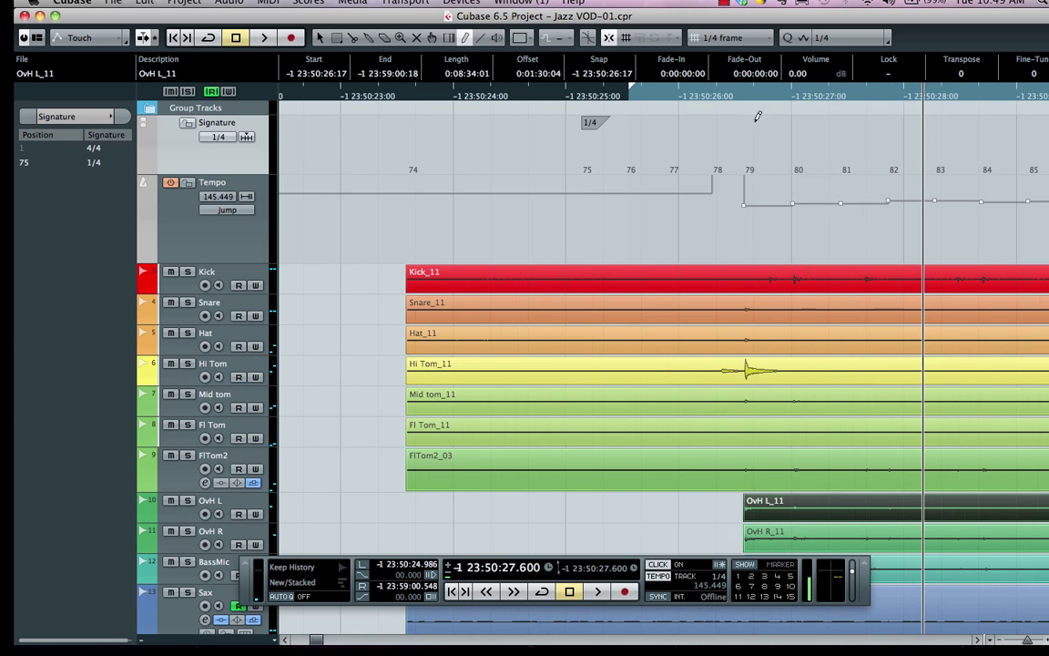
right_click(774, 98)
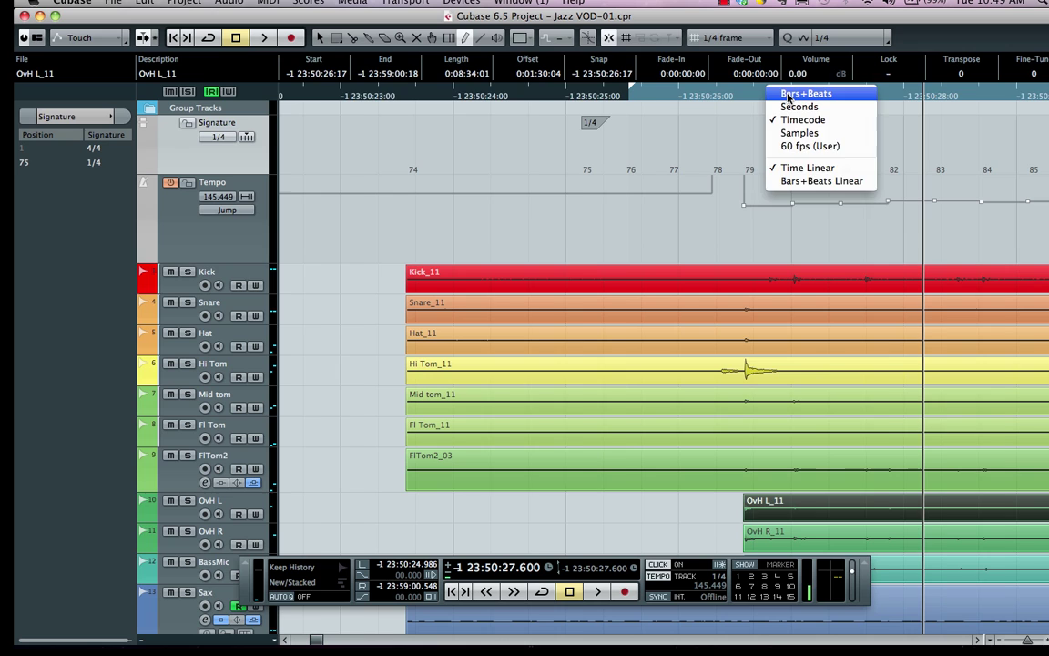
click(789, 95)
click(797, 122)
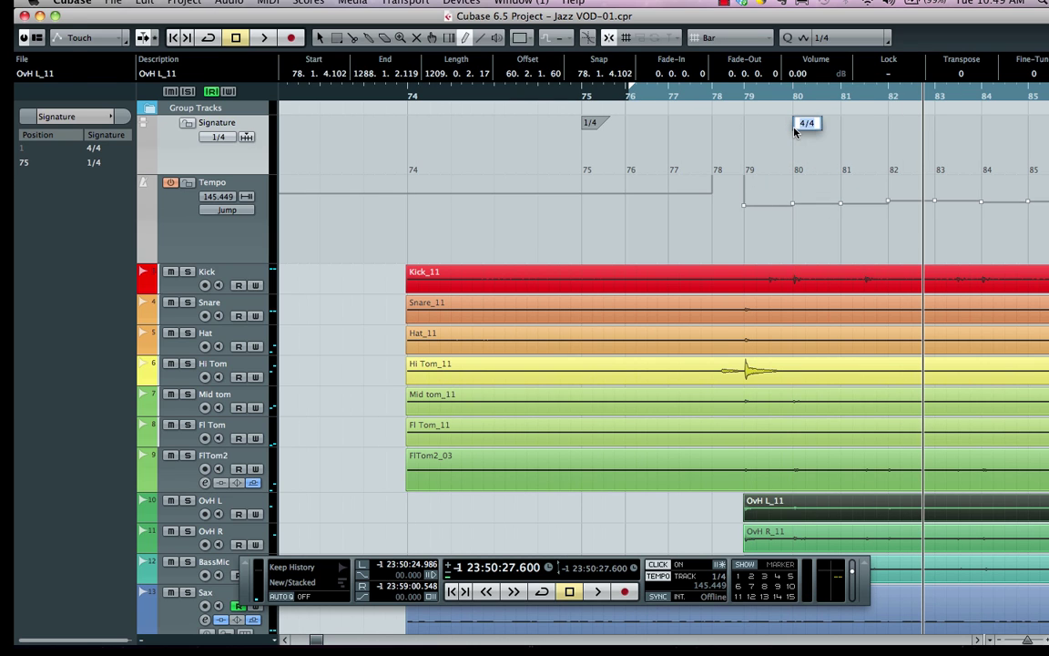
Step: Play back the new signature change while zoomed out to bars 72–96
drag(559, 92, 623, 85)
key(space)
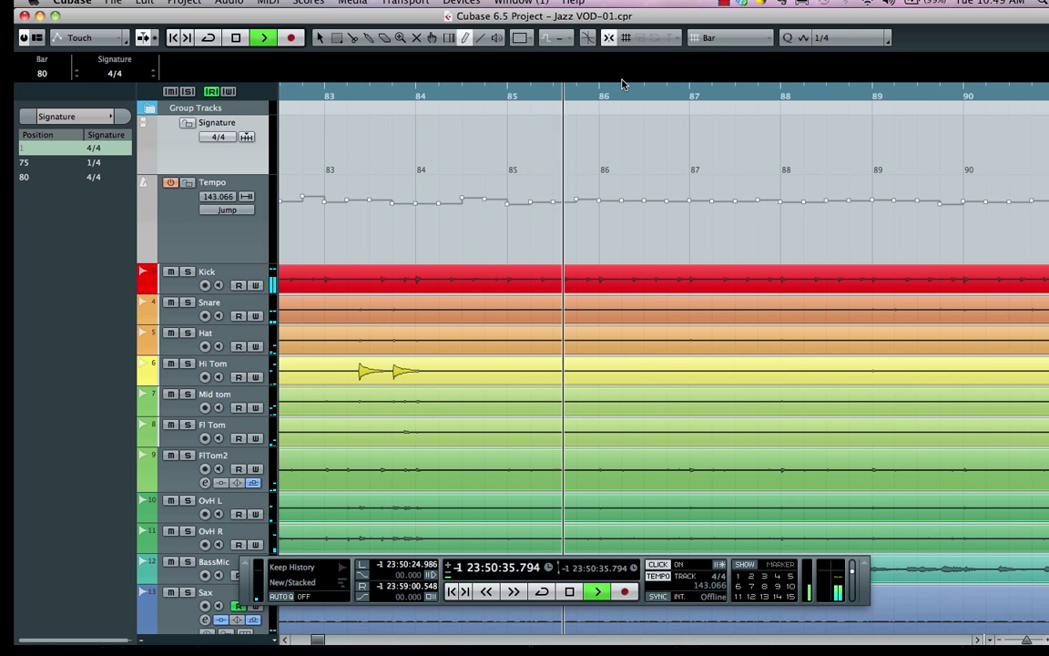
key(g)
key(g)
key(g)
key(g)
key(g)
key(g)
key(g)
key(g)
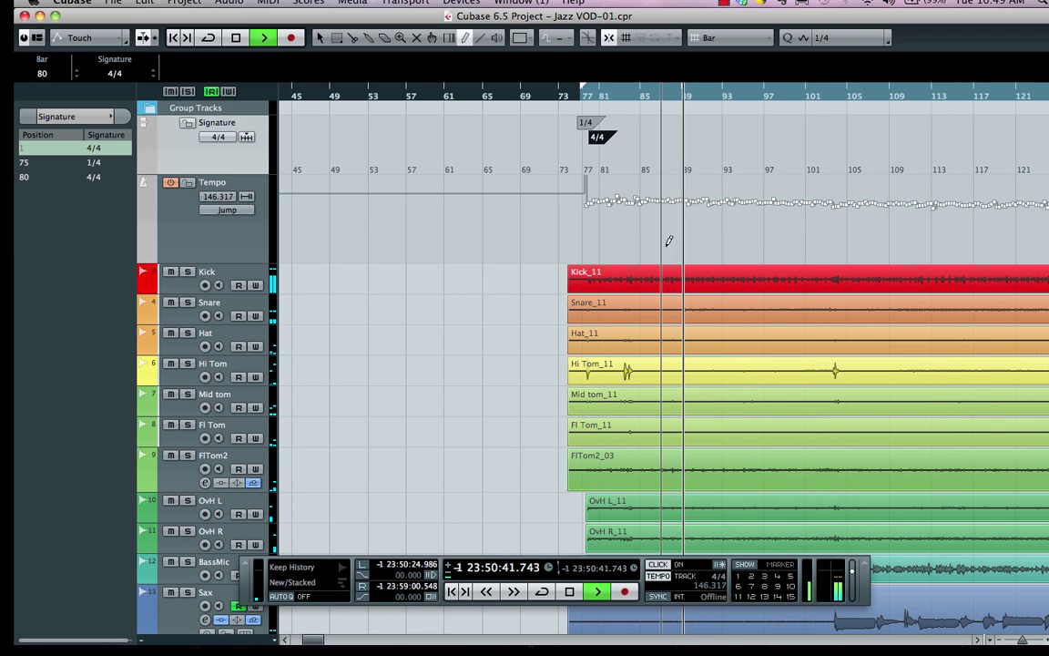
key(space)
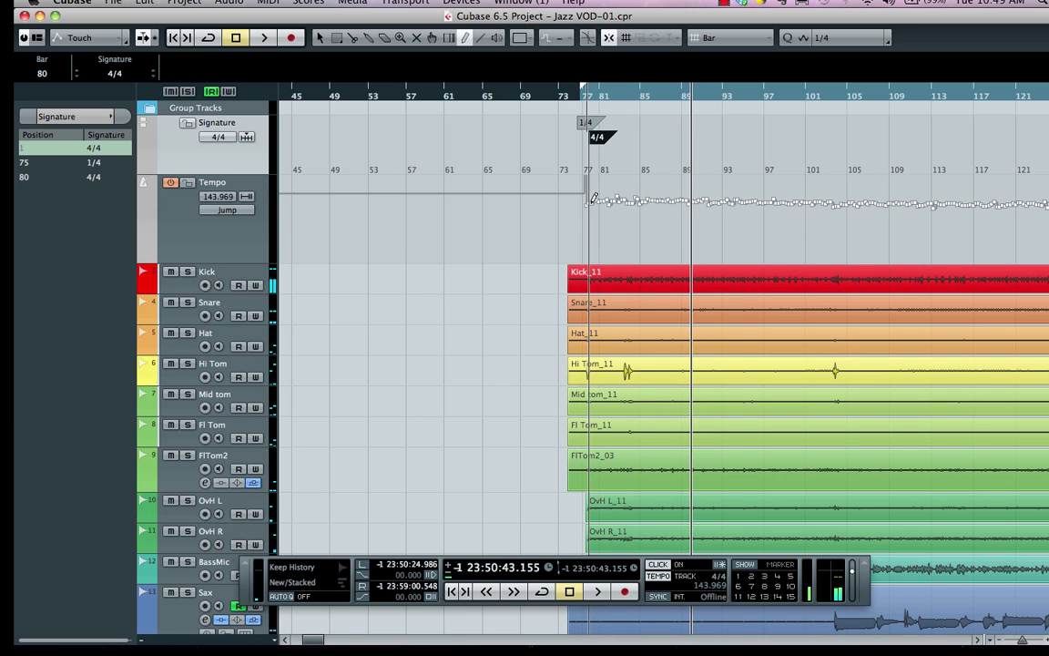
right_click(607, 211)
Step: Return to Object Selection, open Sax-02 in the Sample Editor and run VariAudio pitch analysis
click(635, 214)
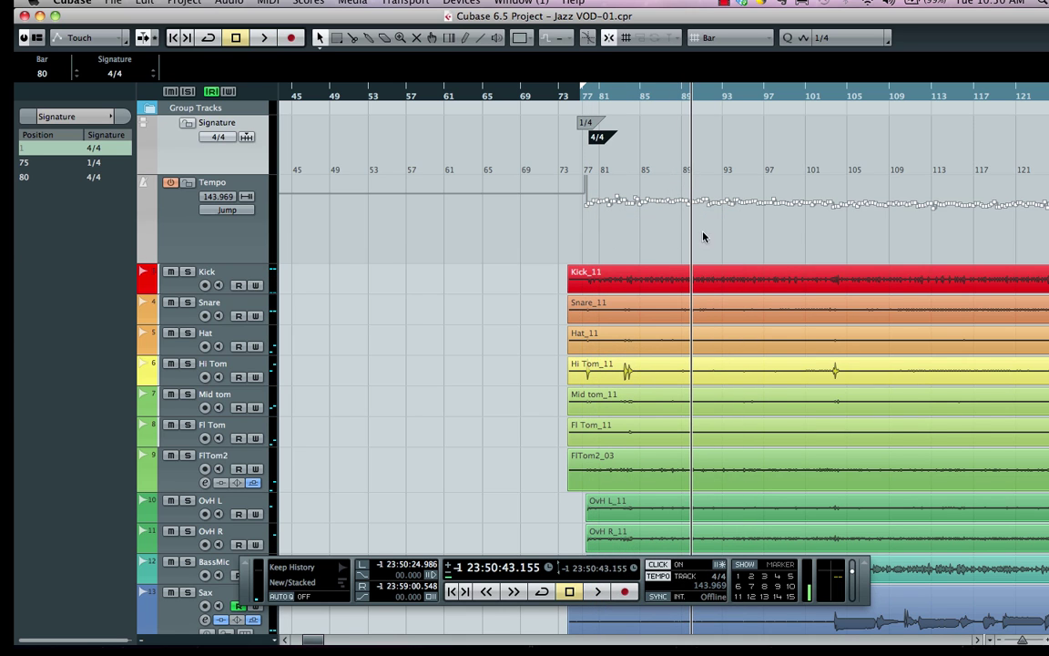
scroll(673, 254, down, 6)
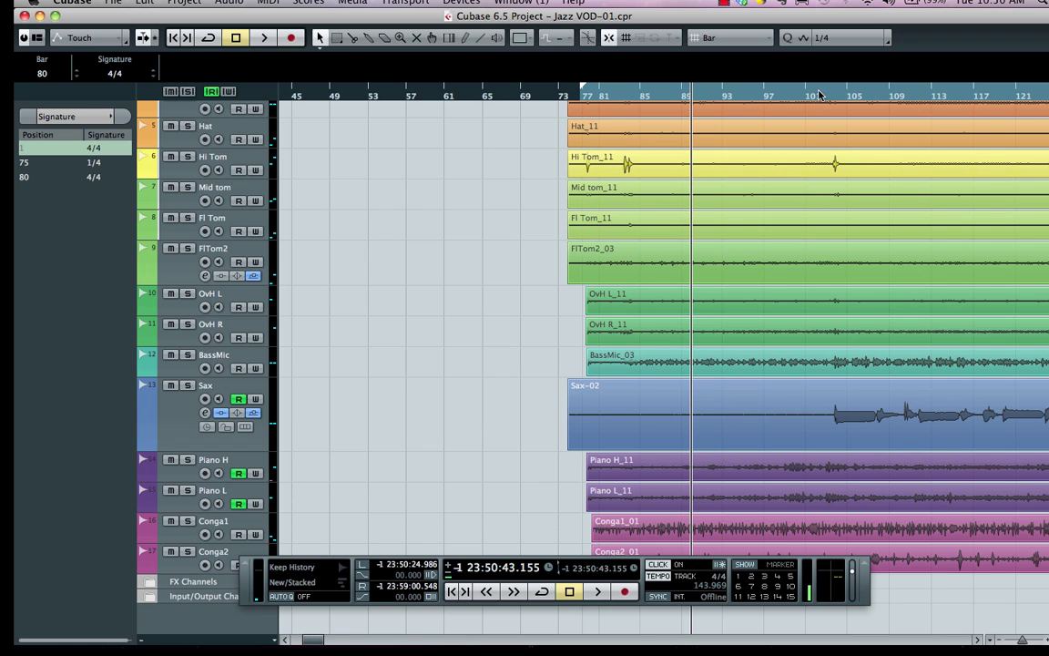
drag(819, 95, 854, 389)
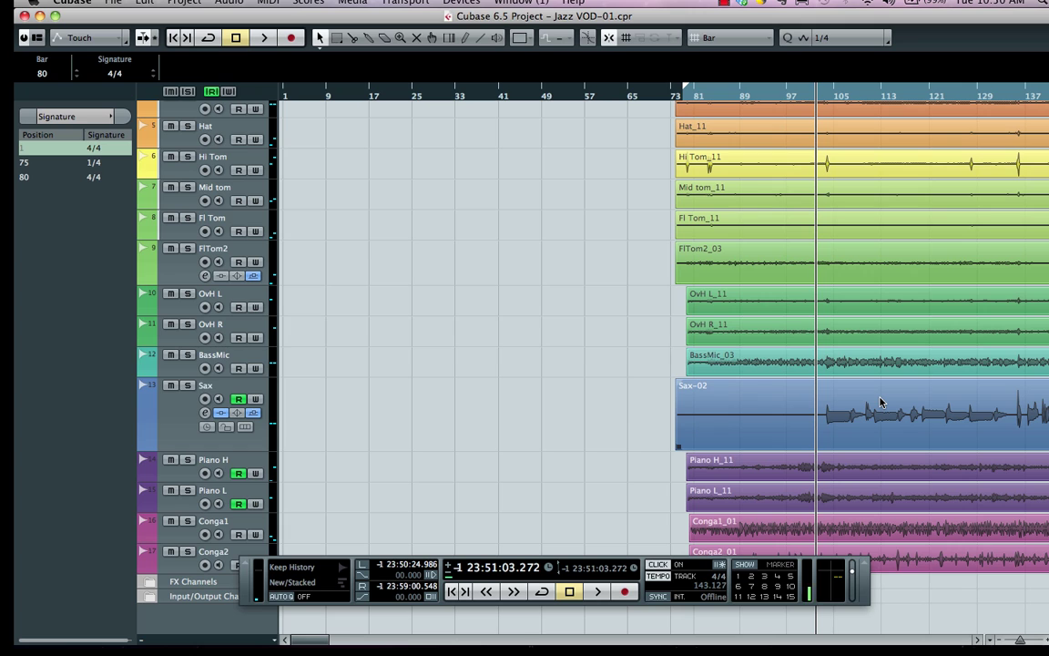
double_click(880, 402)
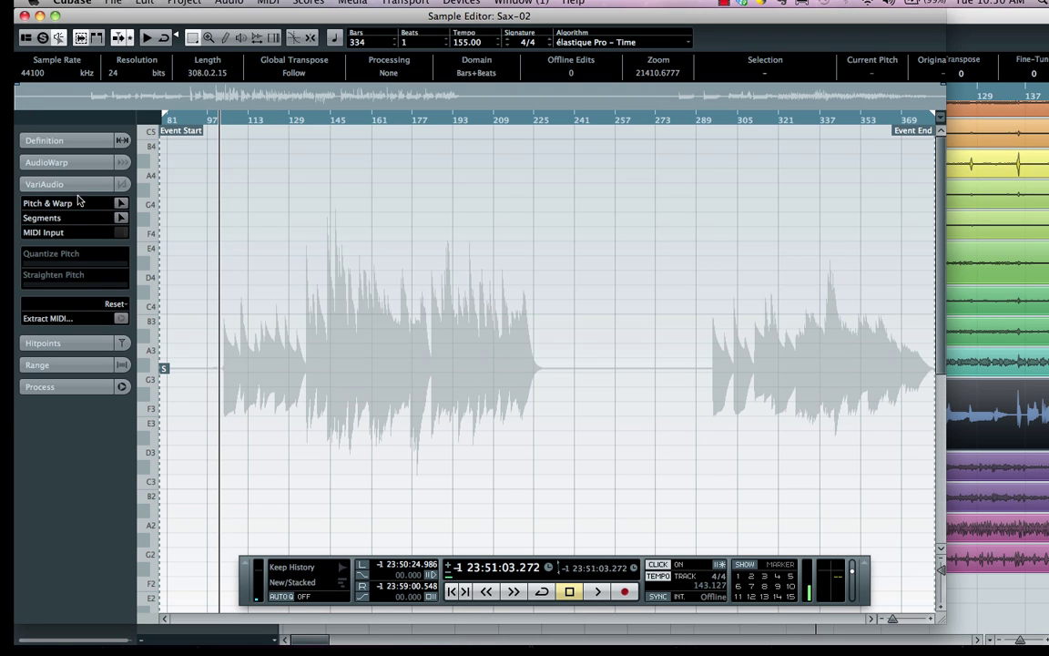
click(118, 202)
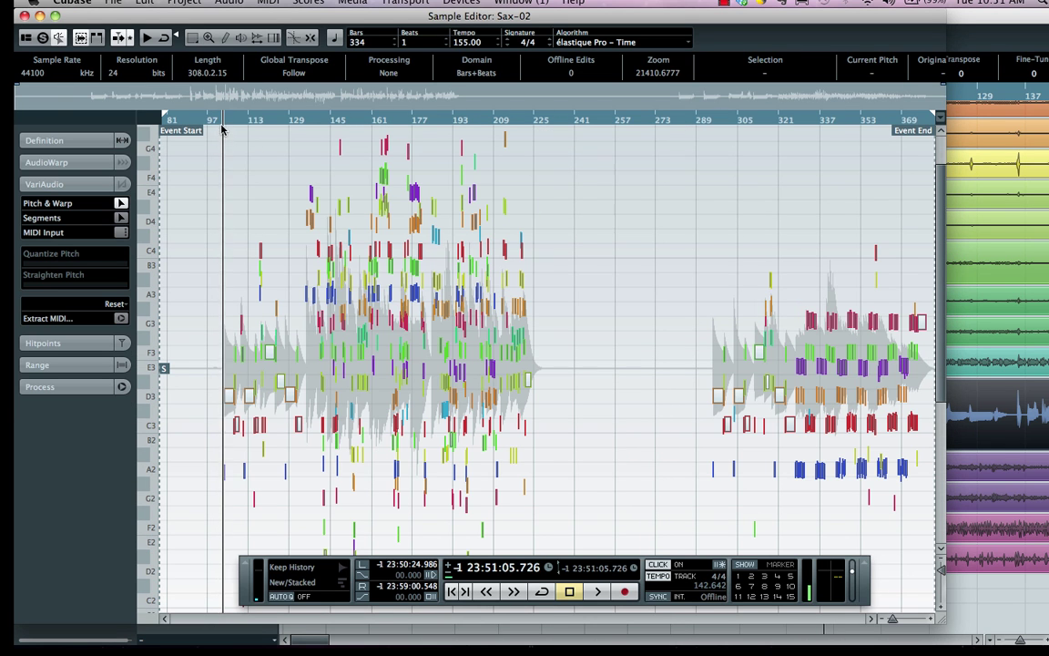
Step: Zoom into bars 100–121, set playback at bar 103 and play the sax phrase
drag(221, 130, 210, 160)
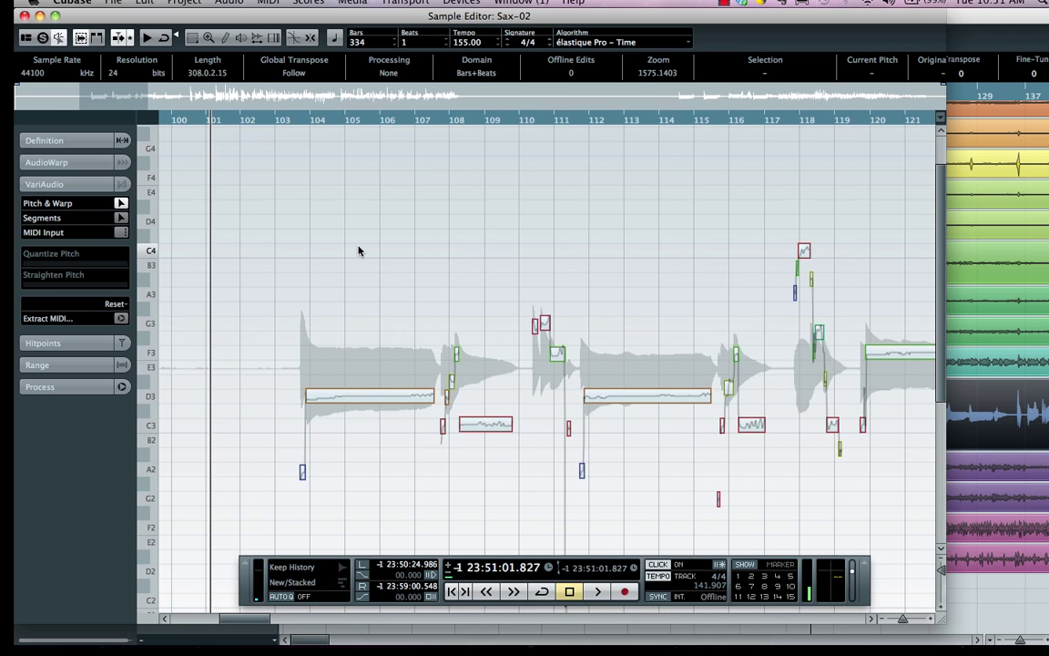
scroll(370, 262, down, 5)
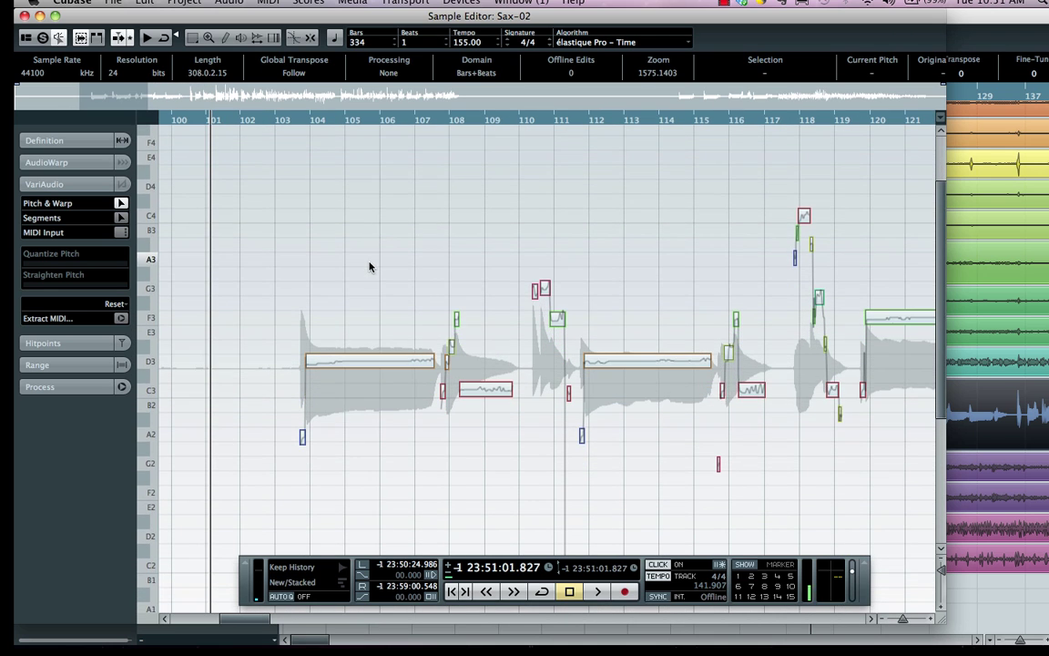
scroll(370, 264, down, 4)
scroll(363, 262, up, 8)
scroll(363, 261, down, 2)
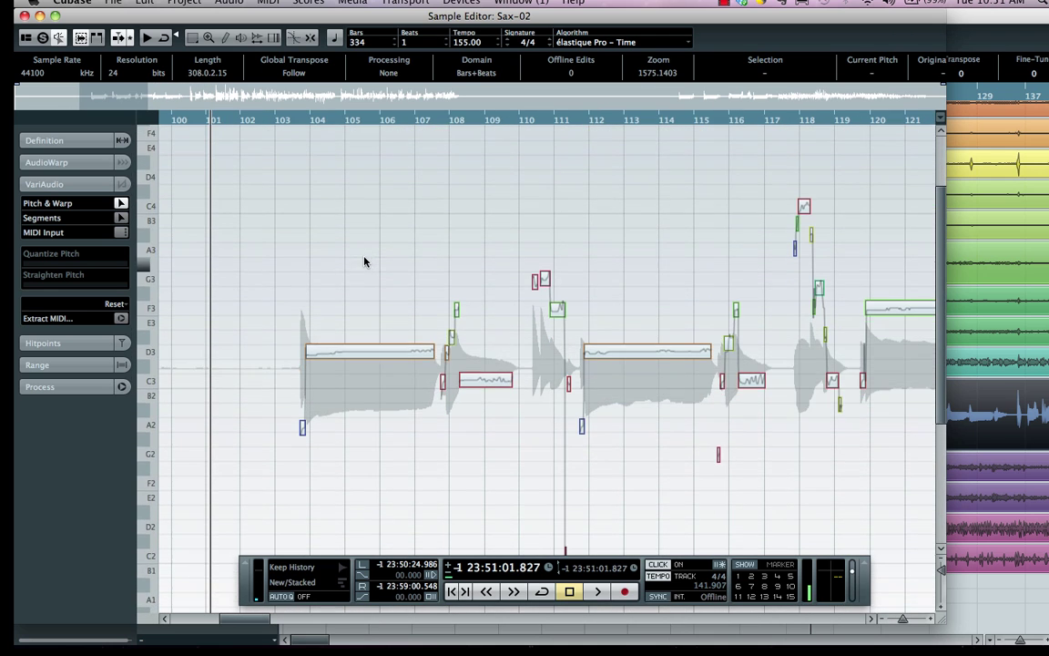
scroll(363, 261, down, 2)
scroll(364, 253, up, 7)
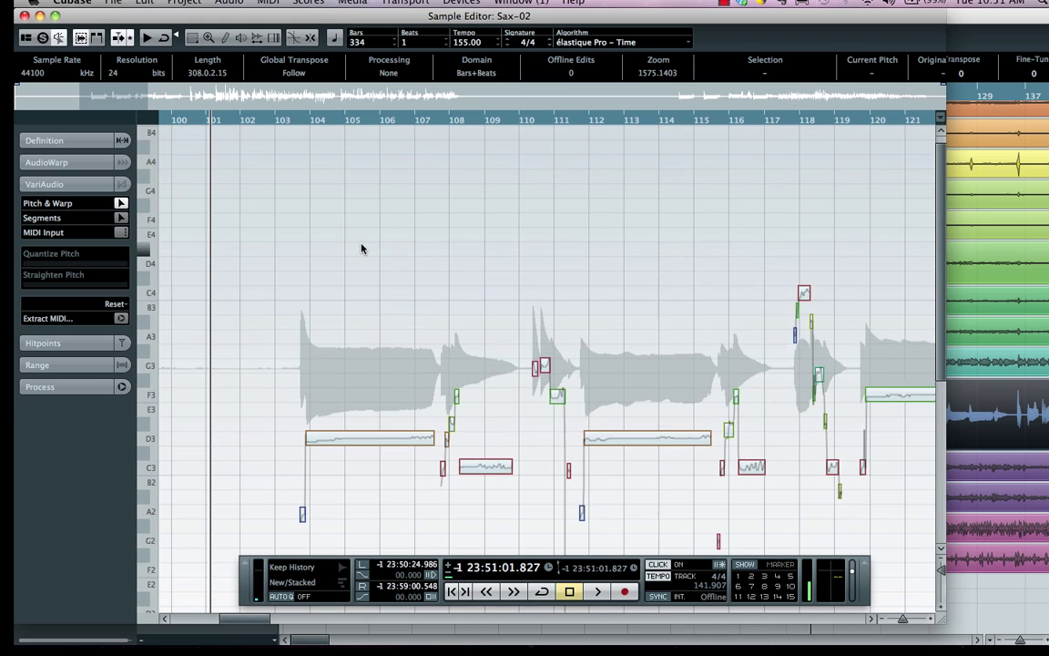
scroll(361, 248, down, 4)
scroll(362, 249, down, 3)
scroll(362, 248, up, 1)
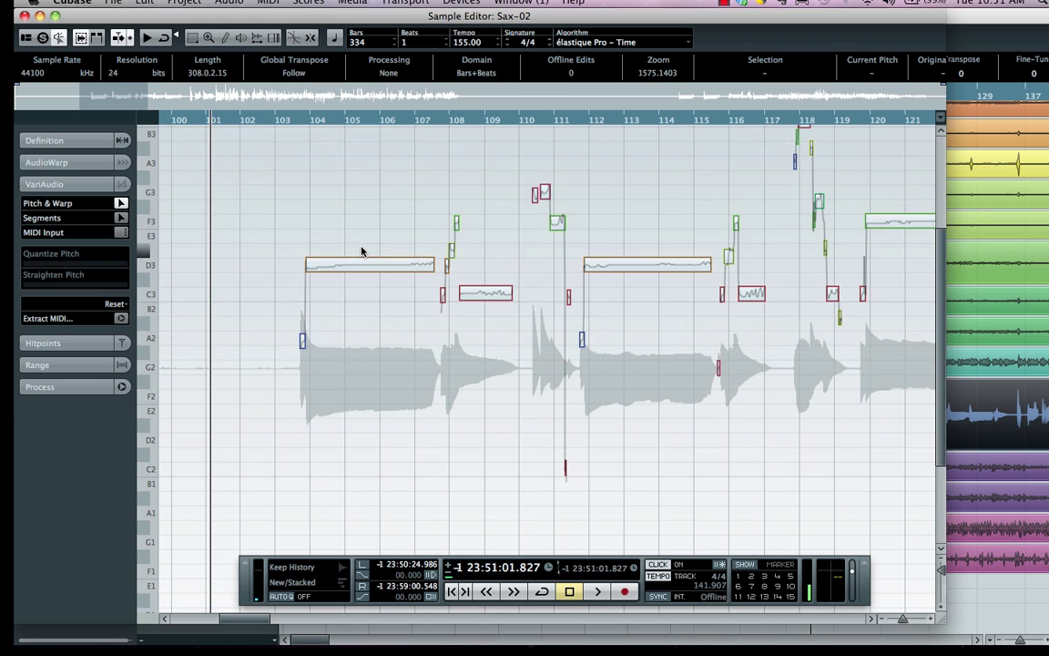
scroll(210, 283, up, 2)
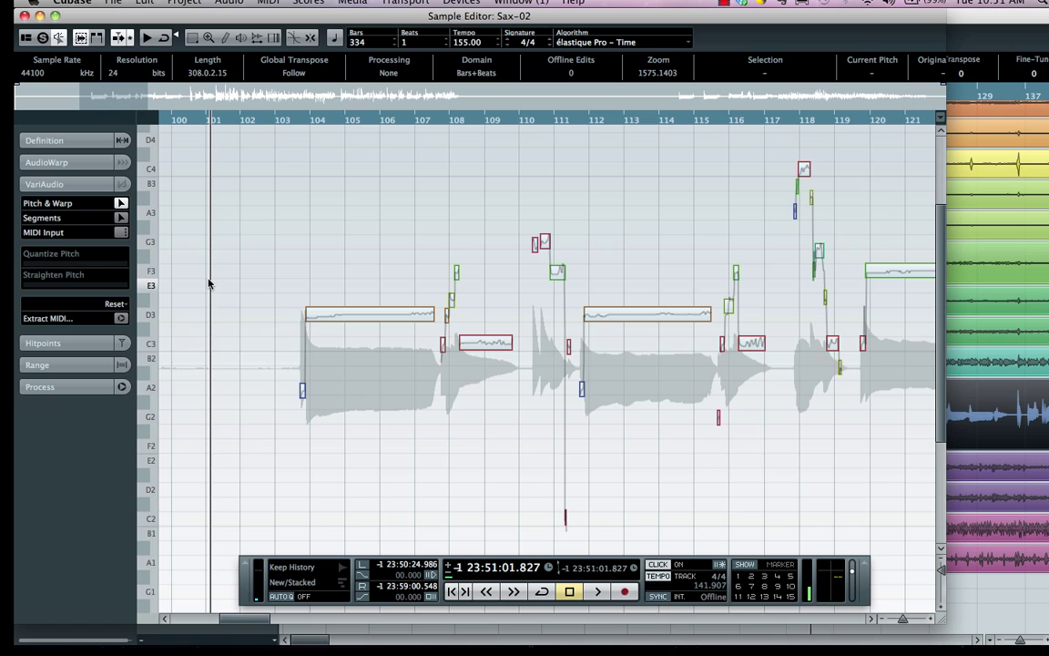
scroll(211, 284, down, 2)
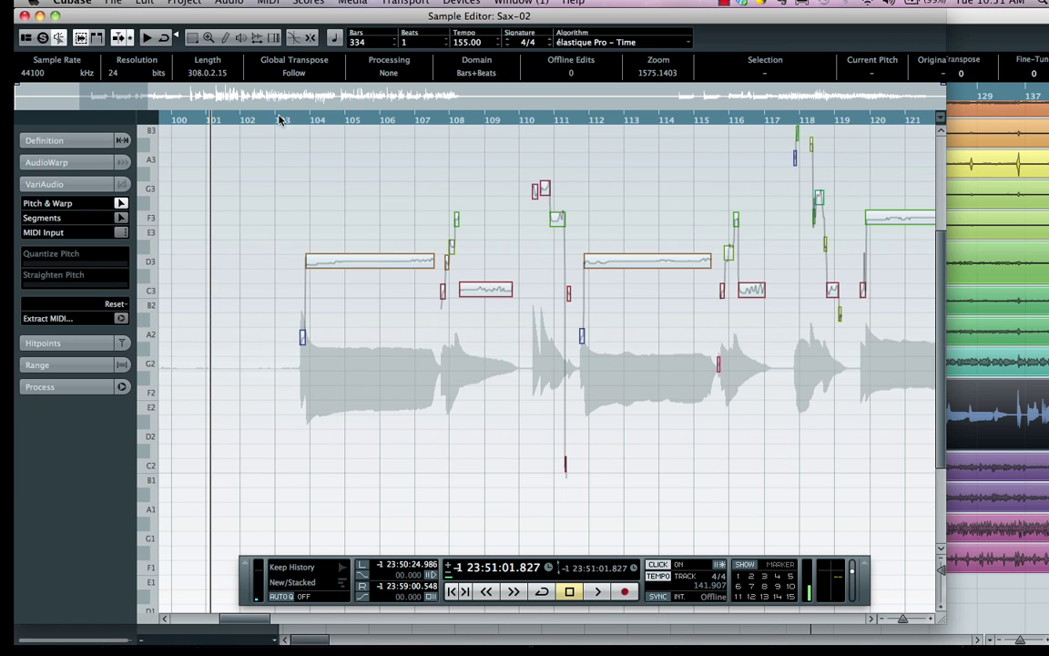
drag(283, 119, 362, 176)
key(space)
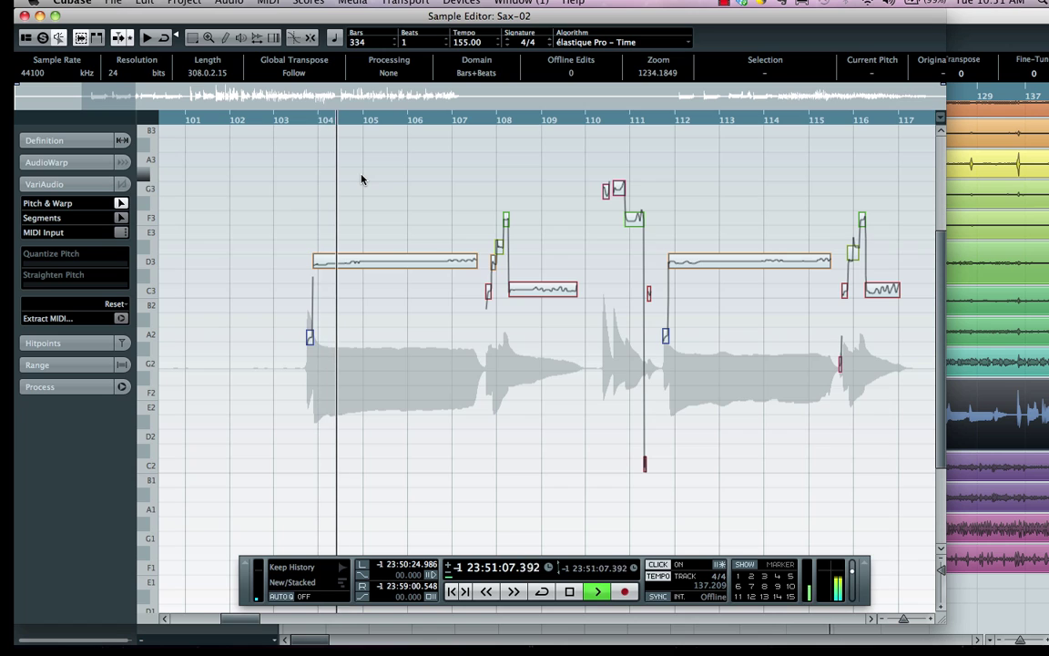
key(h)
key(h)
key(h)
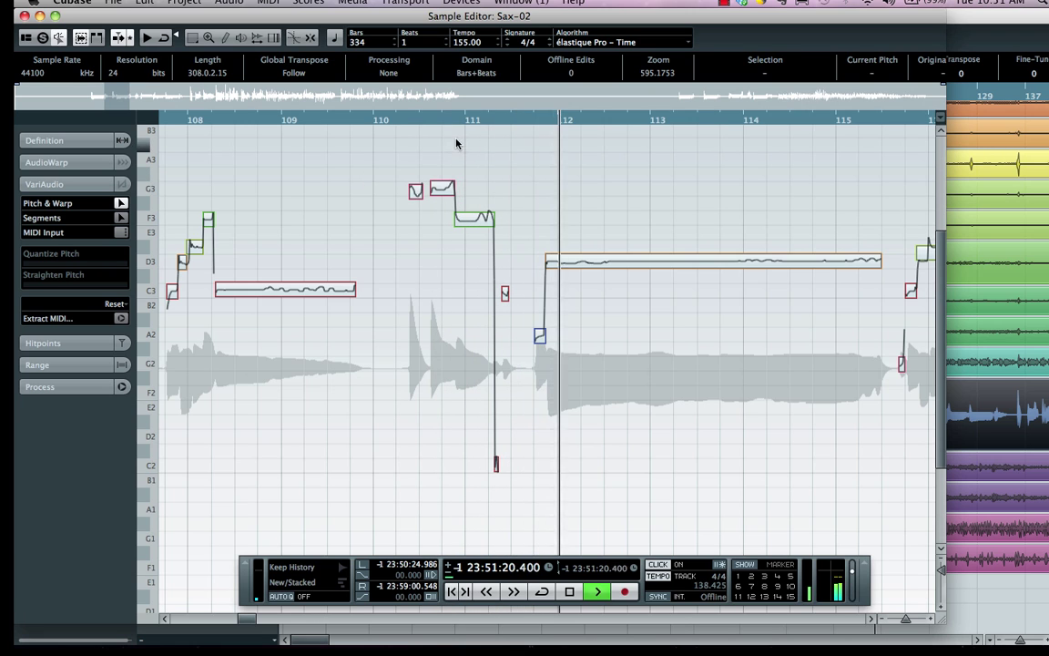
Step: Stop playback, zoom in at bar 111 and drag the stray C2 segment up to F3
key(space)
drag(456, 120, 450, 144)
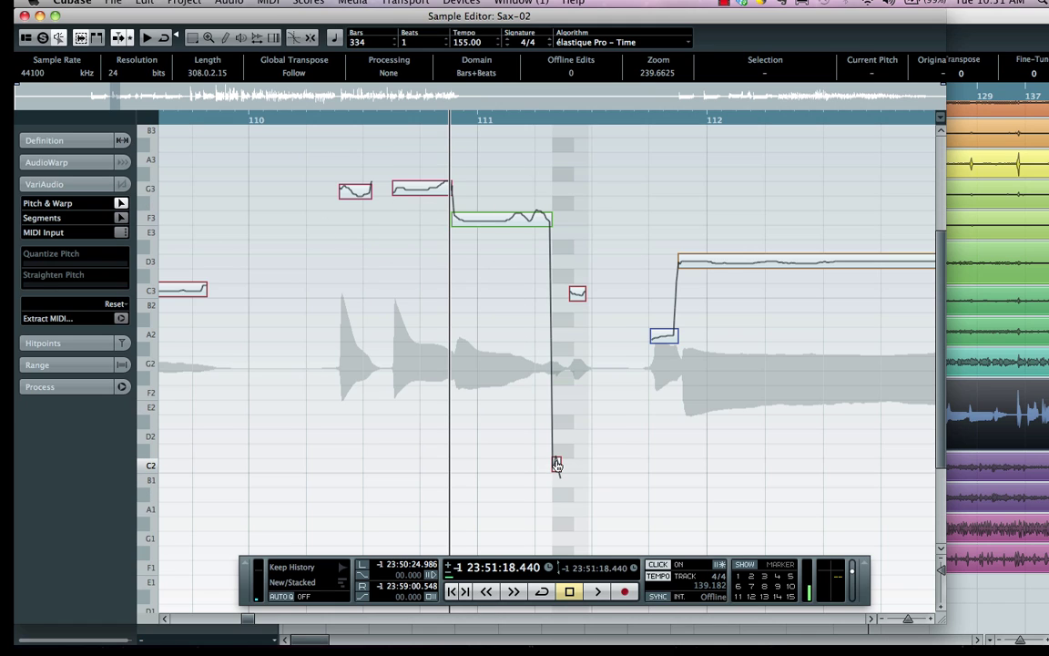
drag(557, 465, 555, 217)
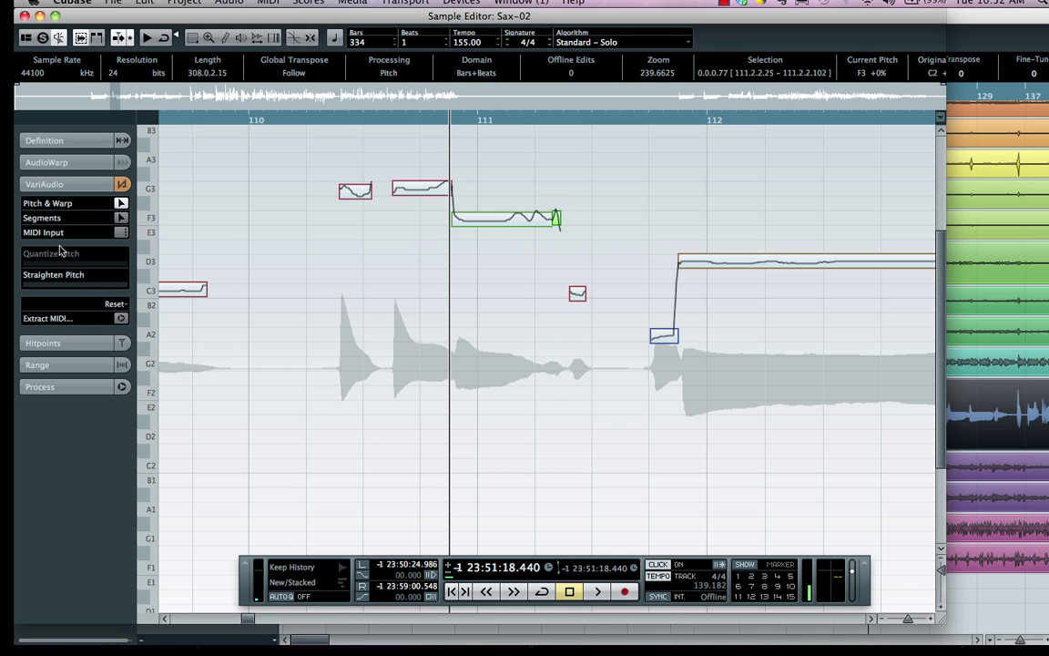
Step: In Segments mode, glue the short stray segment onto the green F3 note's end, then view bars 107–118
click(123, 209)
click(123, 219)
click(552, 223)
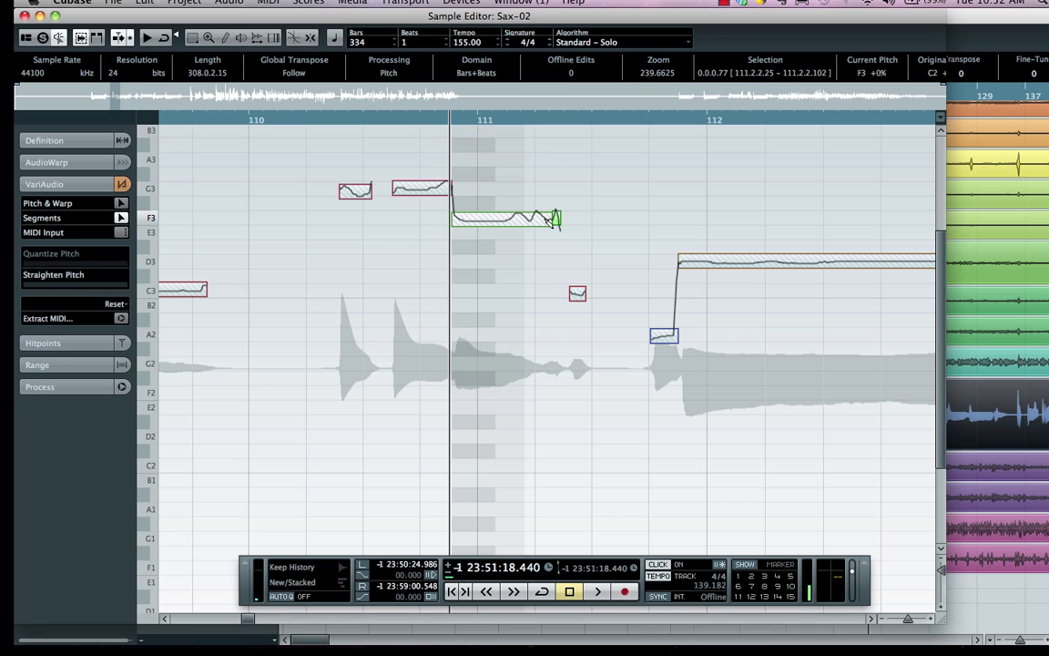
click(552, 222)
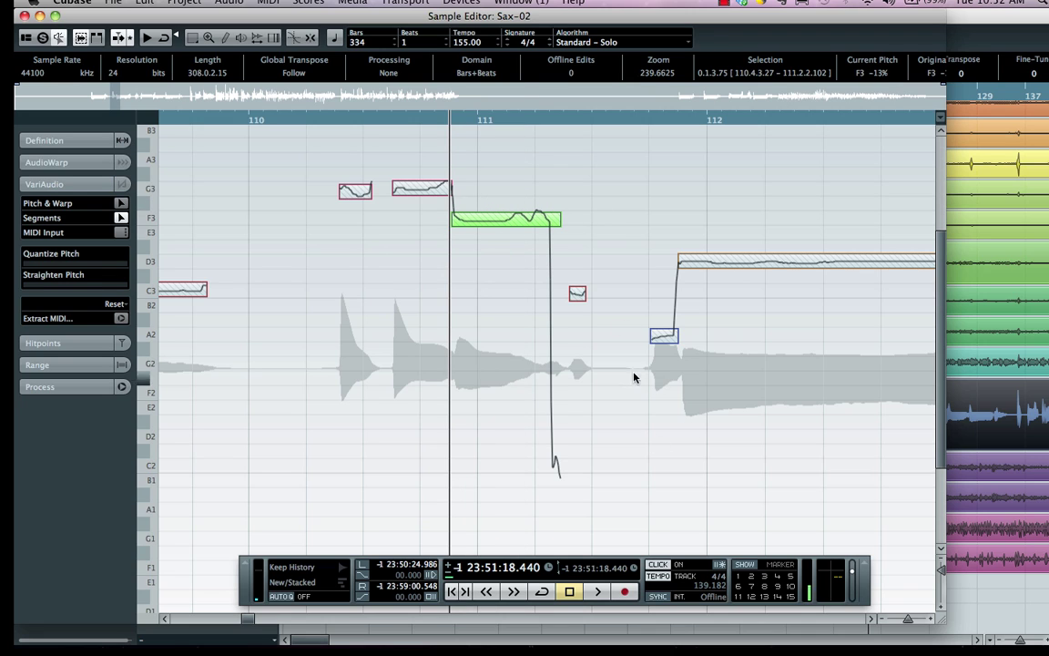
drag(405, 119, 412, 98)
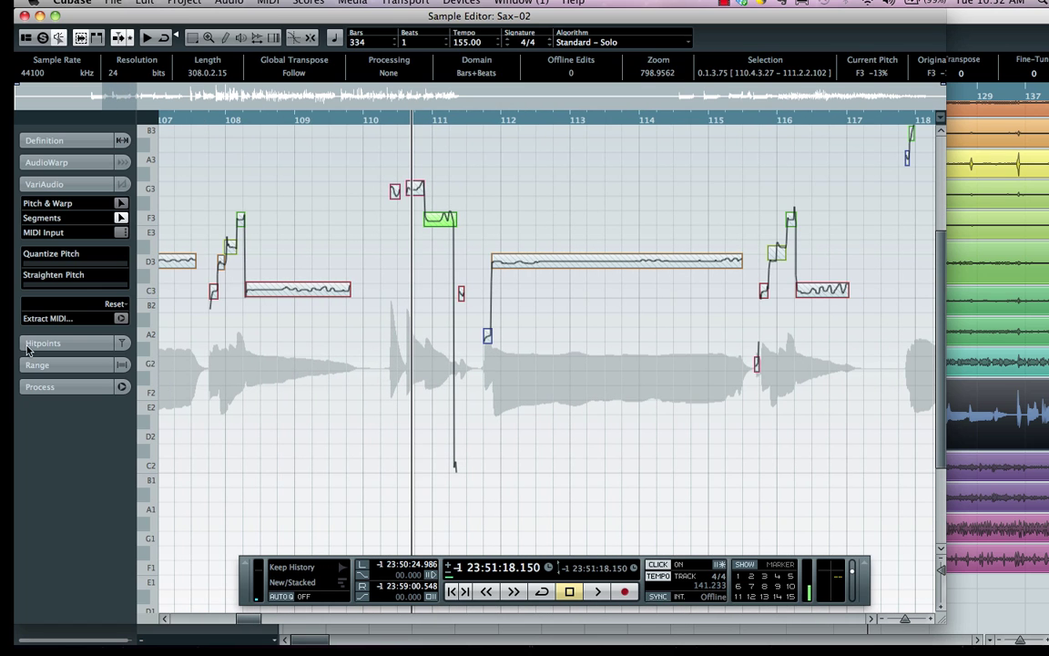
Step: Extract MIDI using Notes and NoteExp VST3 Tuning Curve pitch mode, destination New MIDI Track
click(122, 319)
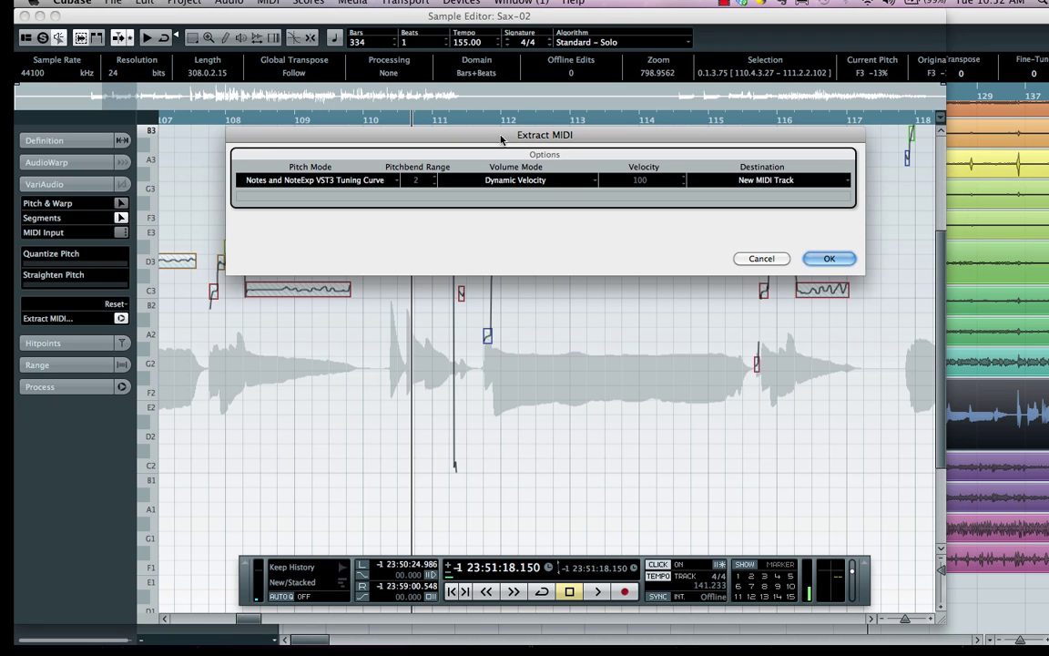
click(319, 182)
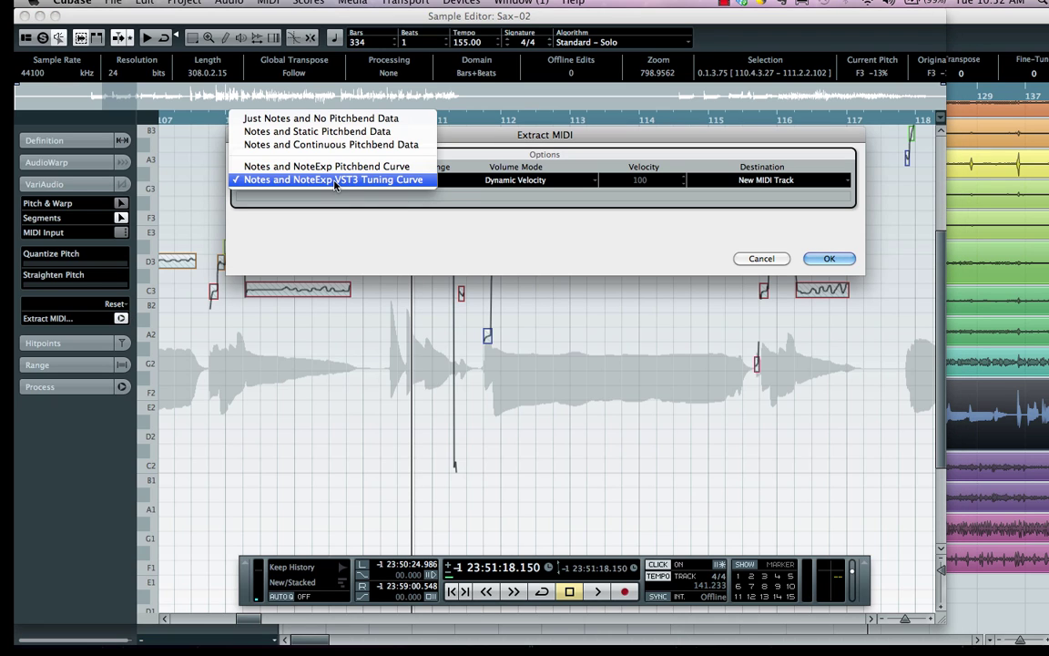
click(401, 180)
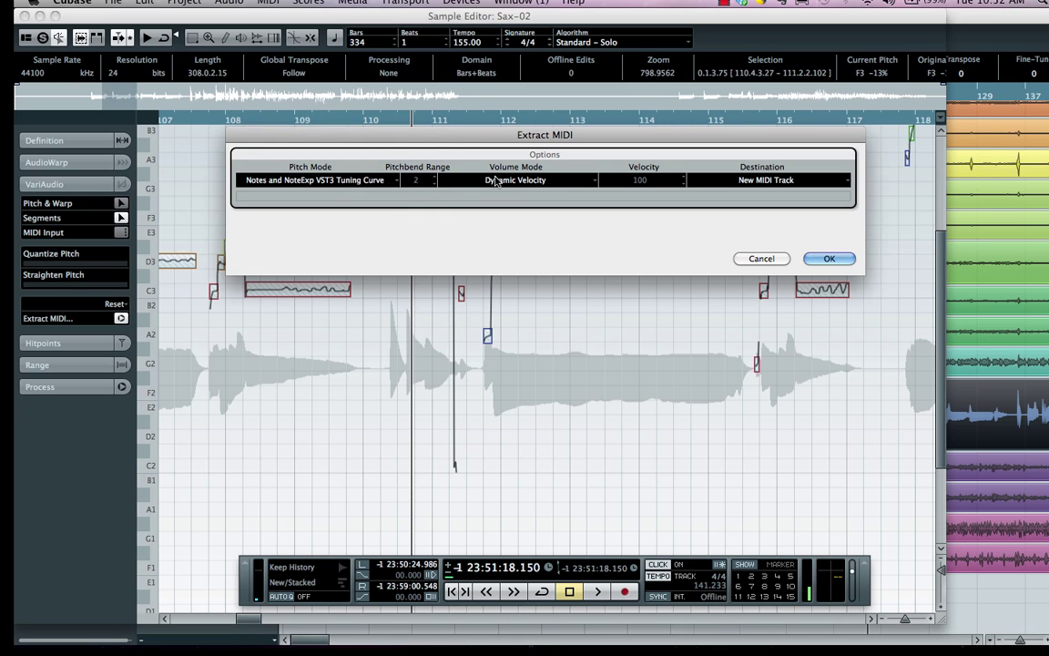
click(784, 182)
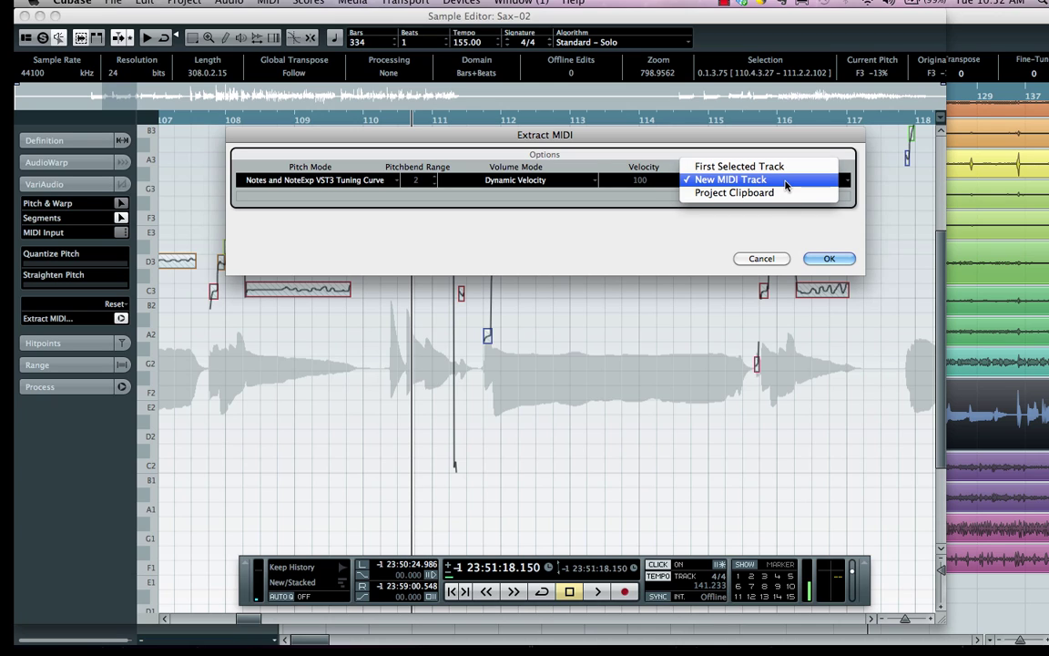
click(787, 184)
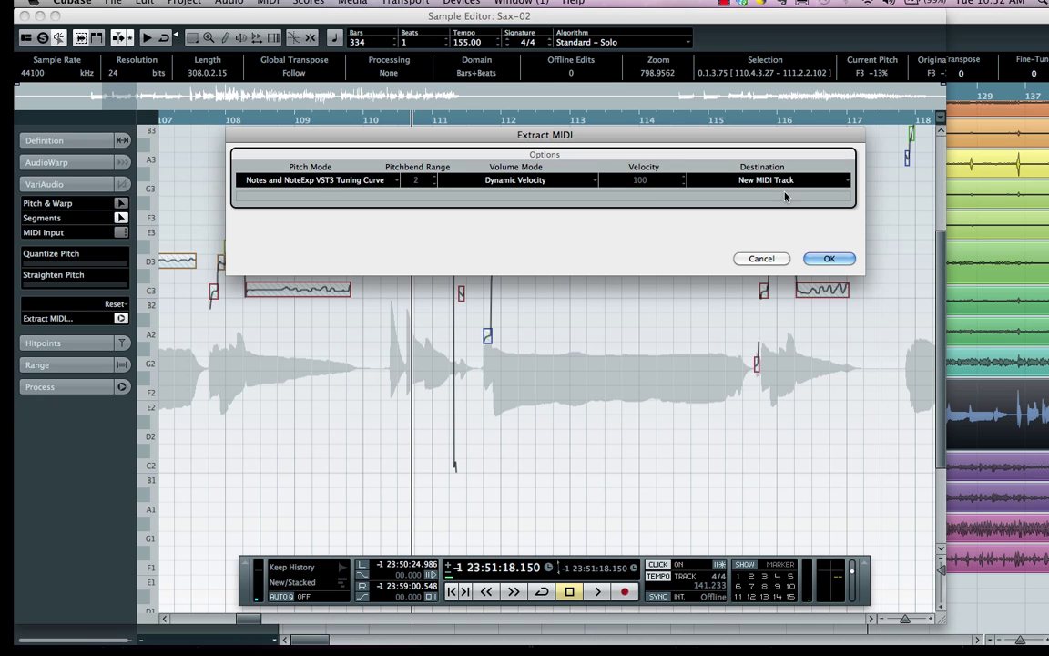
click(830, 260)
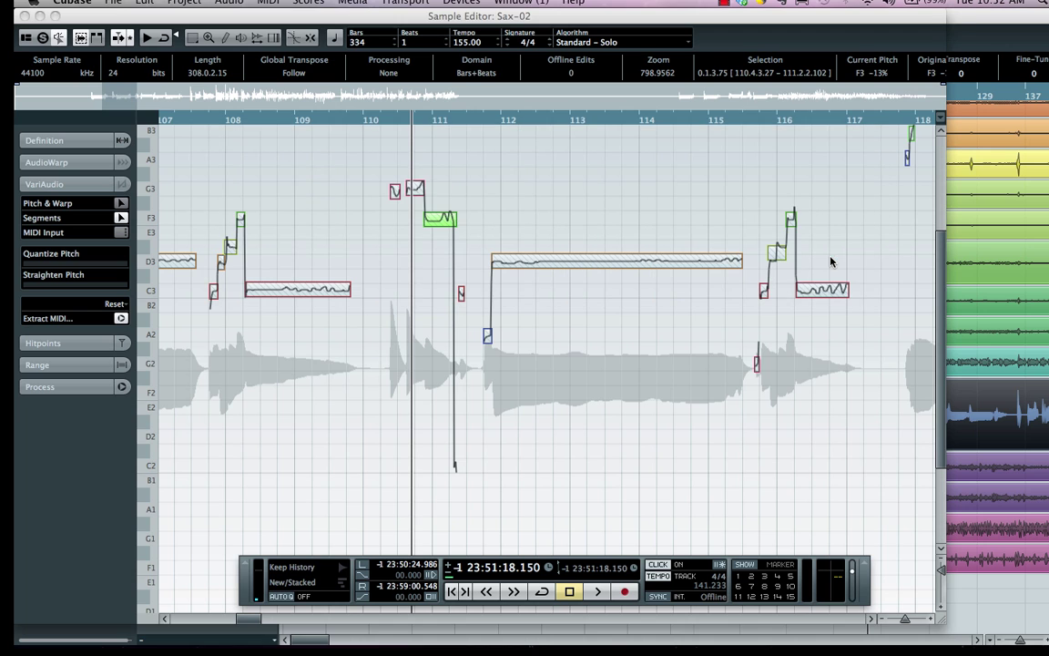
Step: Close the Sample Editor, open the Sax-02_midi part in the Key Editor and open the Scores menu
click(25, 15)
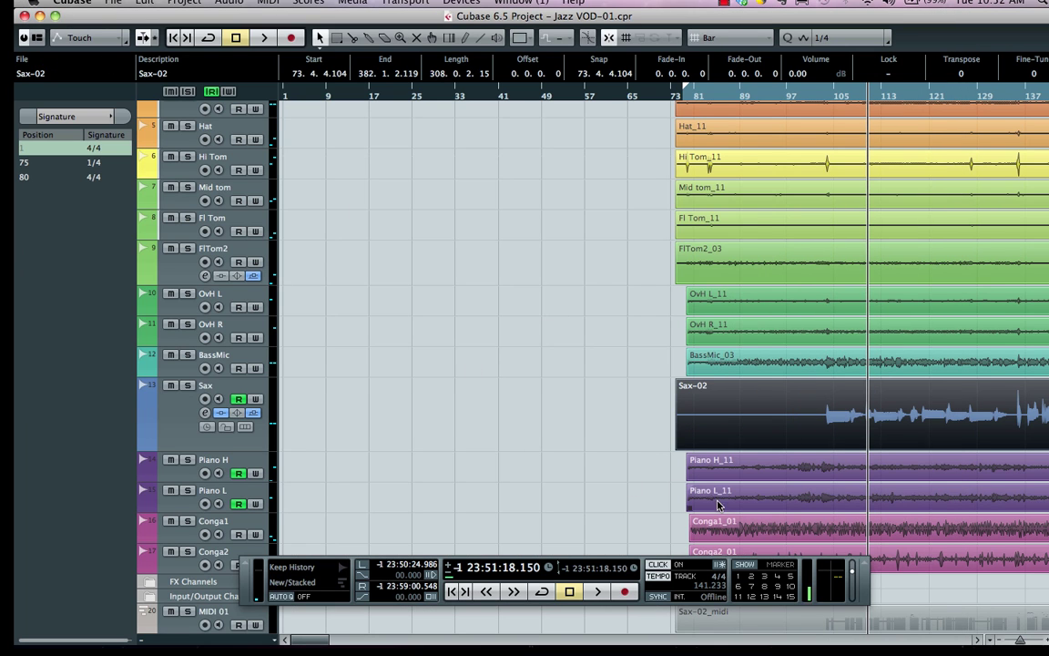
scroll(743, 481, down, 1)
double_click(944, 594)
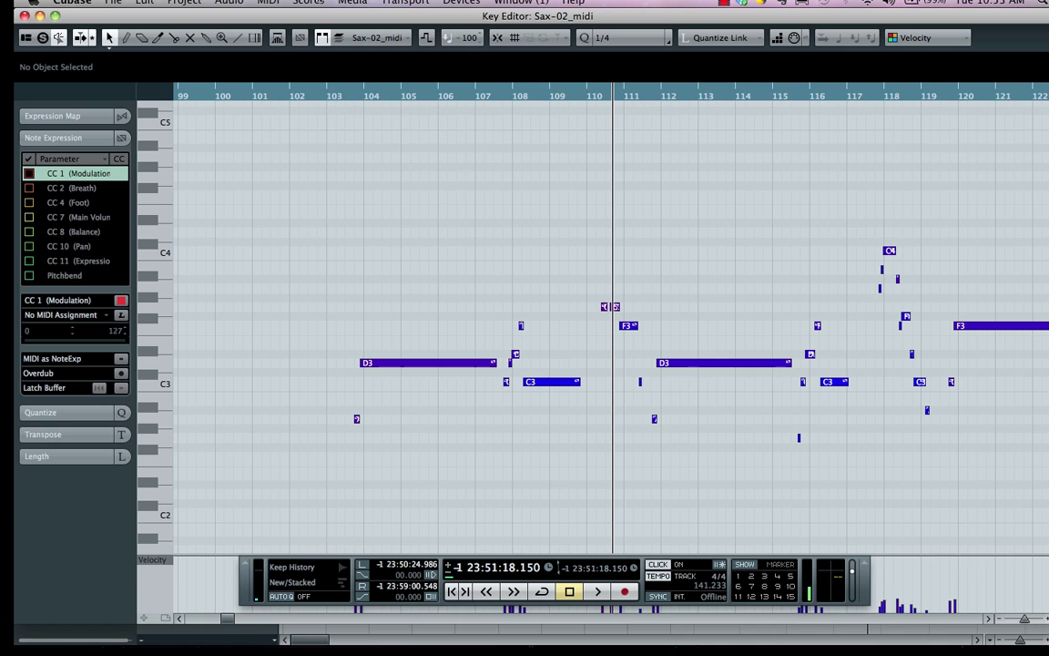
click(308, 2)
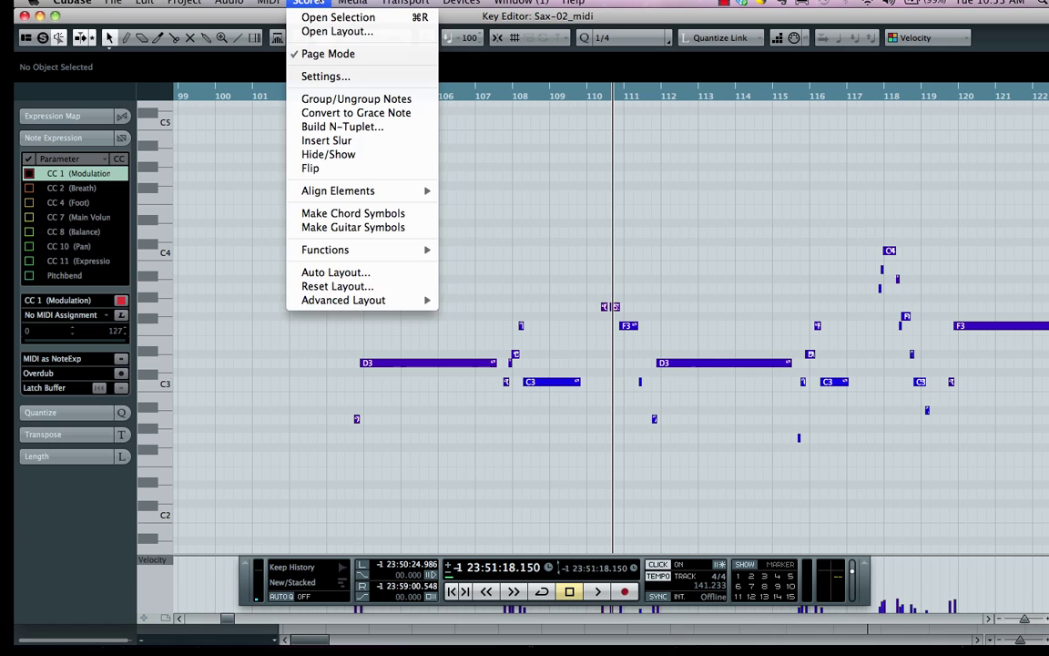
Step: Open Sax-02_midi in the Score Editor, switch to Page Mode and activate the first staff at bar 73
click(320, 19)
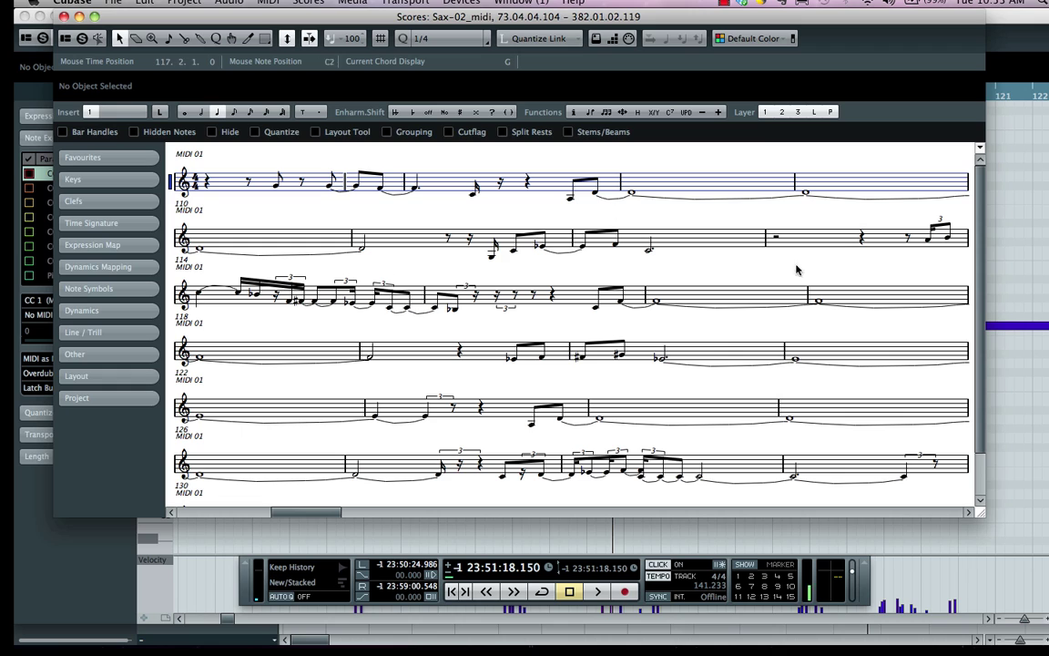
click(310, 2)
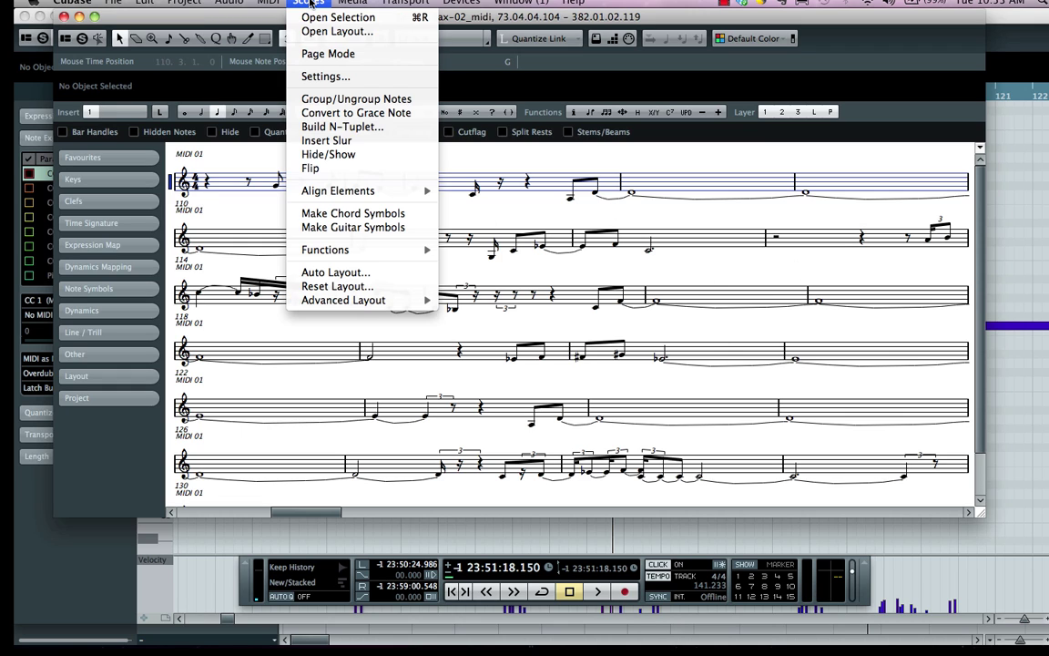
click(316, 55)
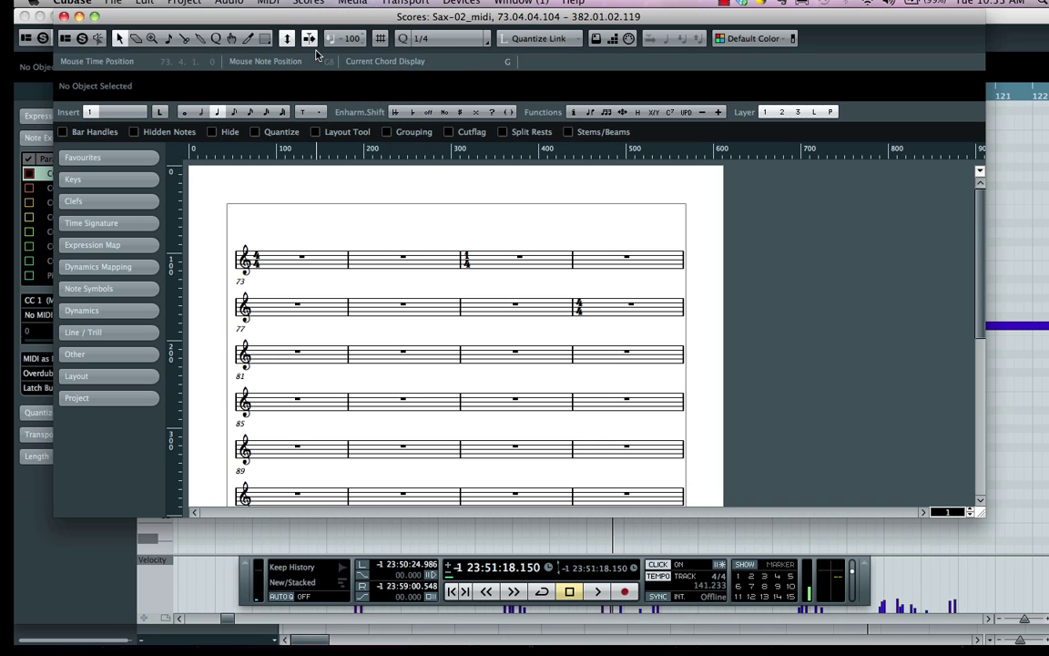
click(309, 2)
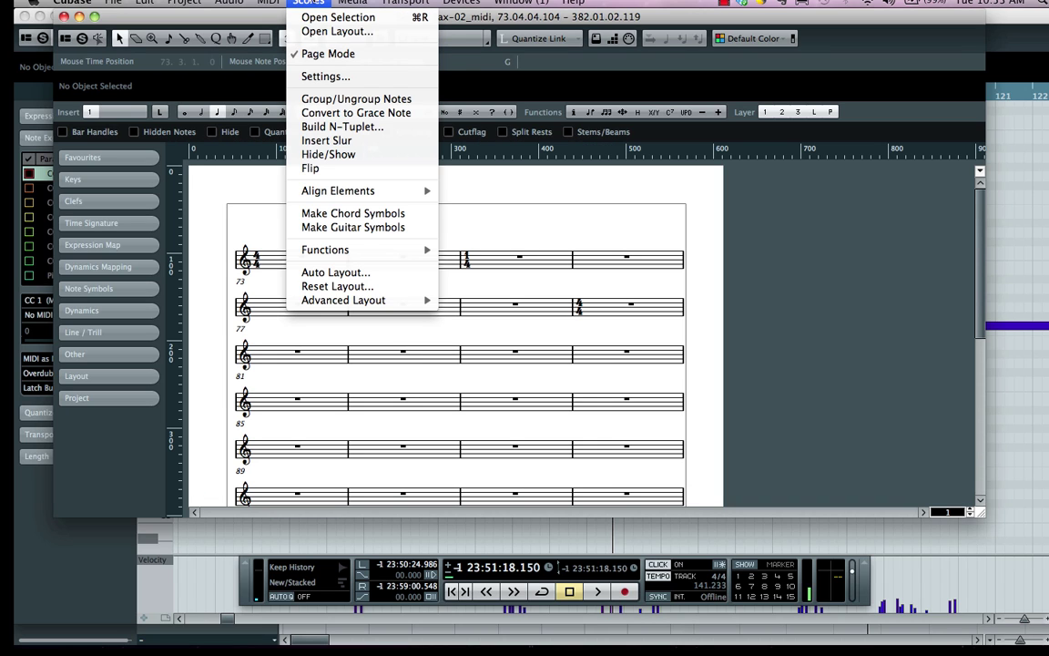
click(370, 227)
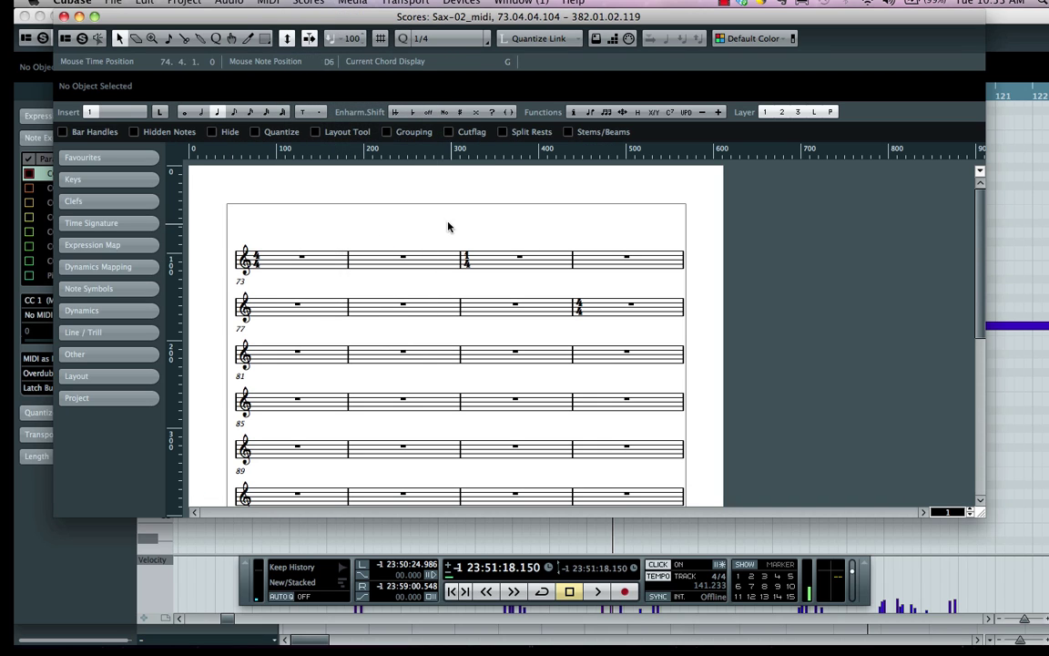
click(234, 262)
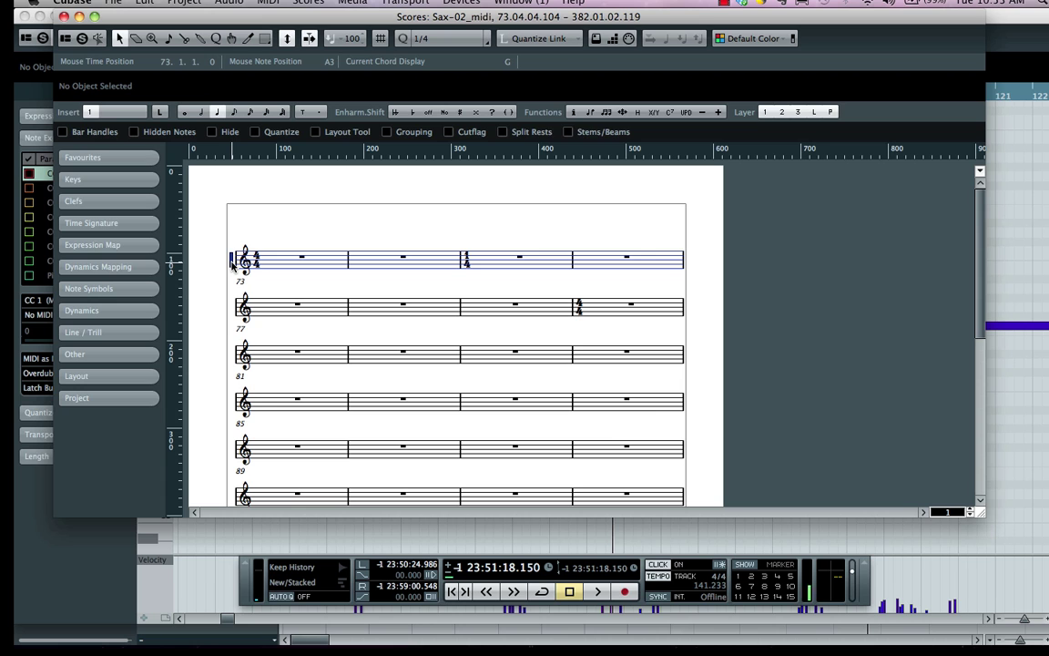
Step: Open the MIDI 01 staff settings and move the Score Settings window aside
double_click(232, 262)
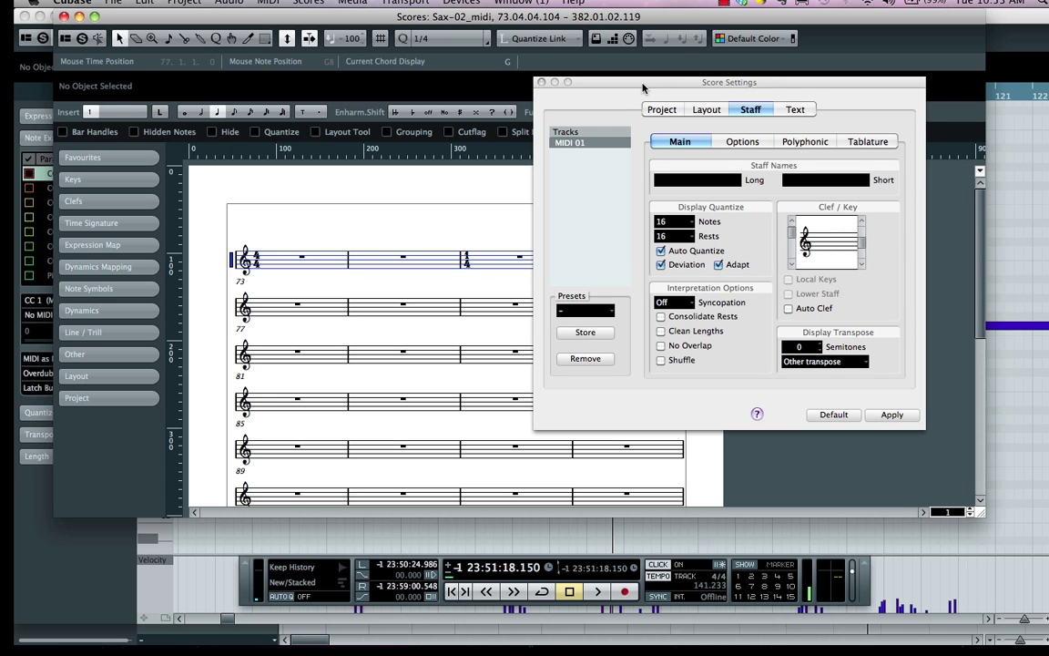
drag(643, 87, 429, 95)
click(308, 3)
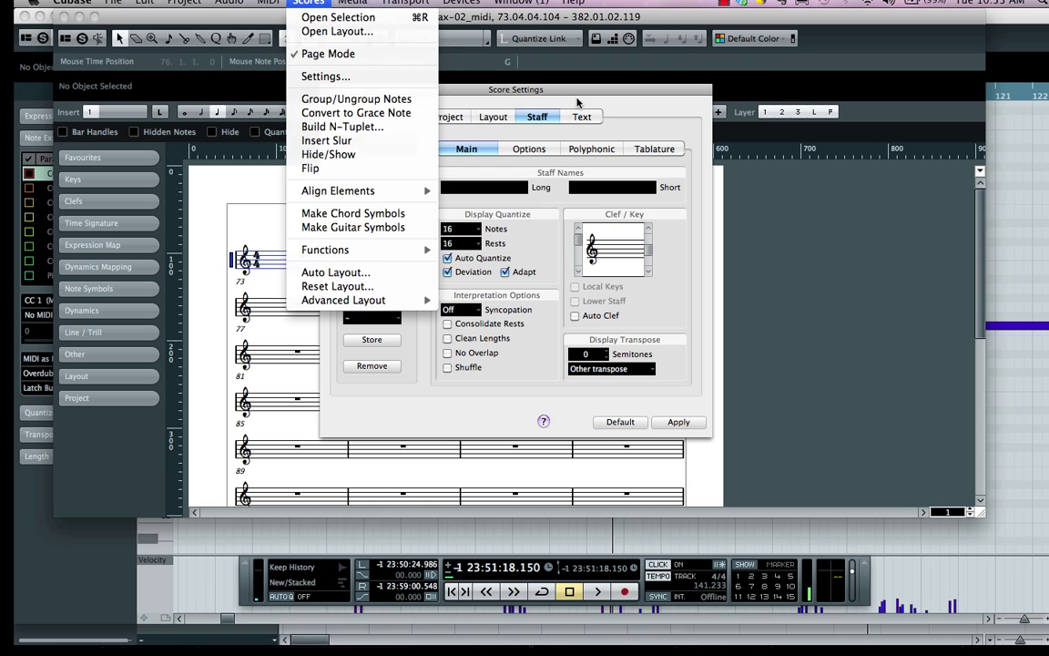
click(577, 102)
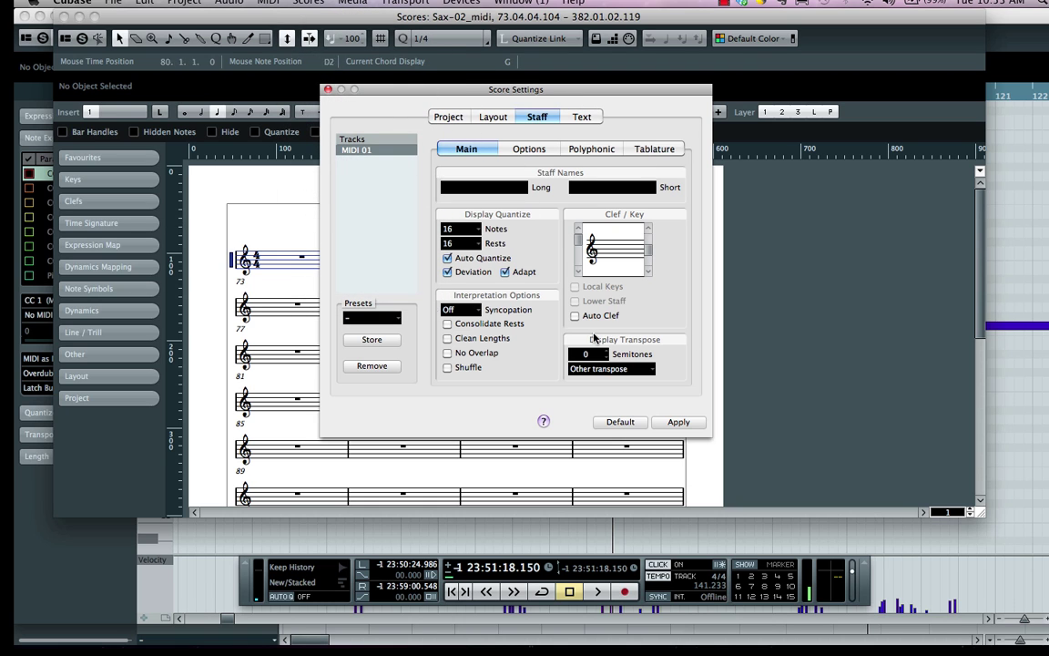
Step: Set the staff key signature to B-flat (one flat), leaving display transpose at 0
drag(423, 91, 672, 93)
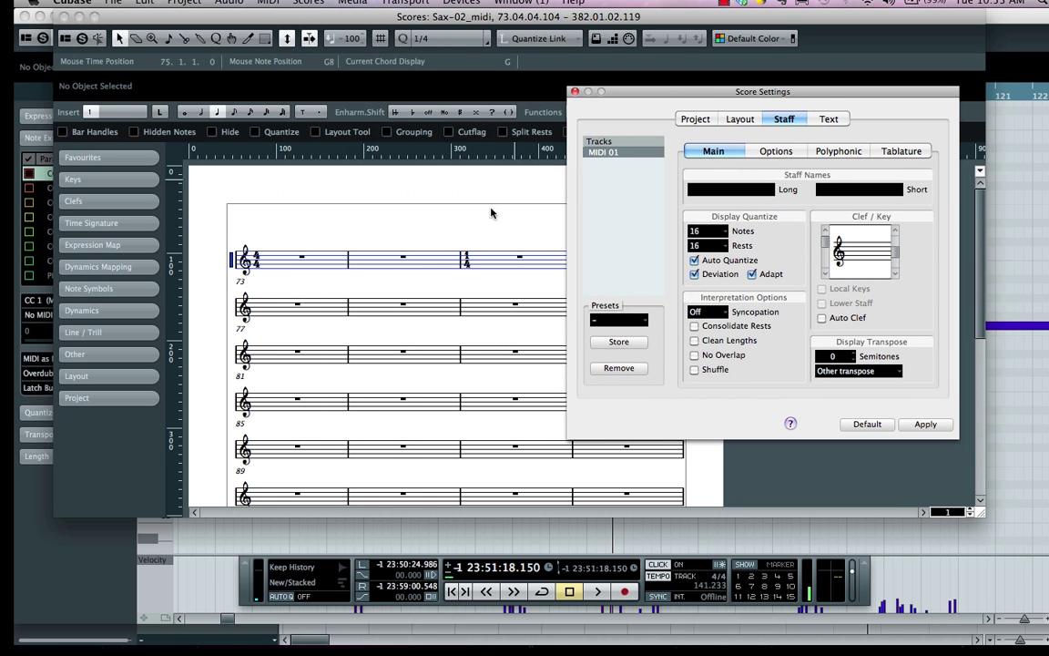
scroll(439, 301, down, 3)
scroll(432, 306, down, 6)
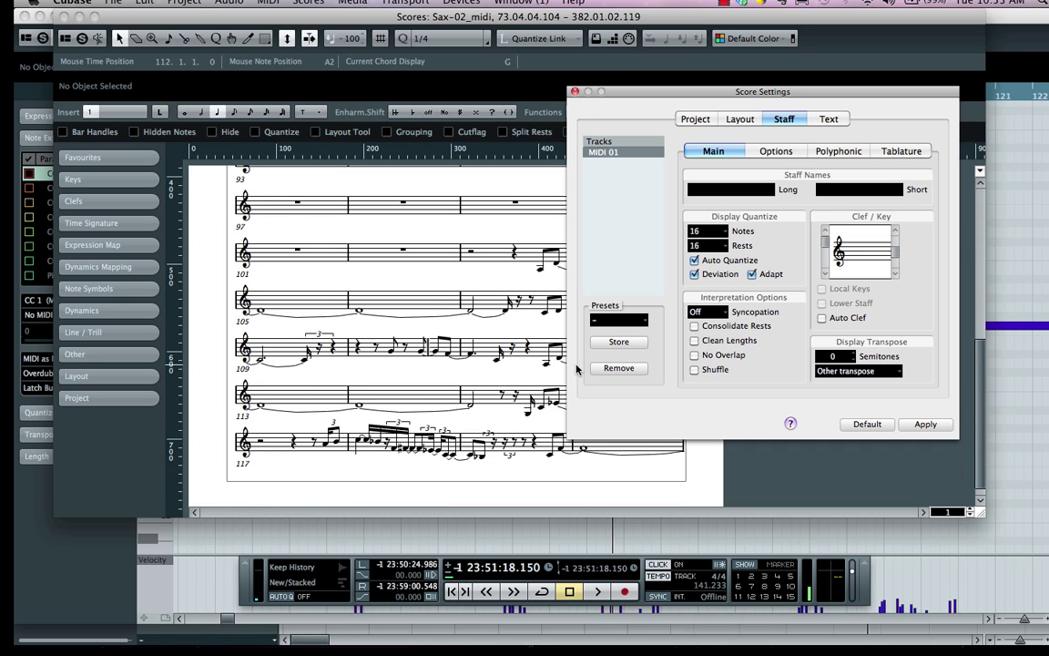
click(896, 274)
click(894, 231)
click(897, 371)
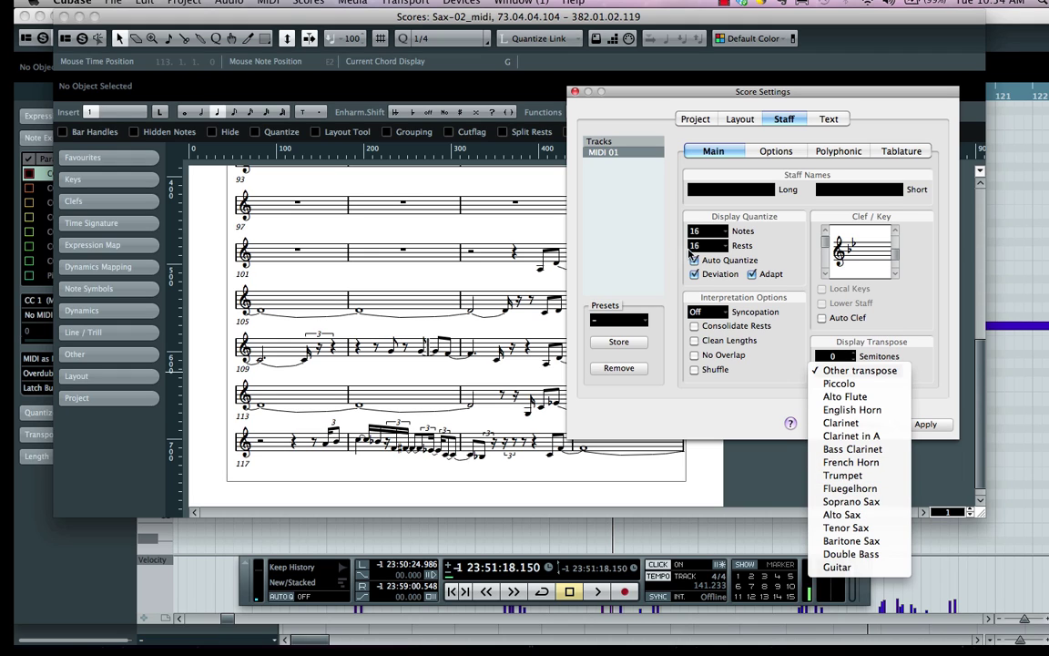
Step: Keep transposition unchanged, turn off Auto Quantize and set Rests display quantize to 8
click(777, 231)
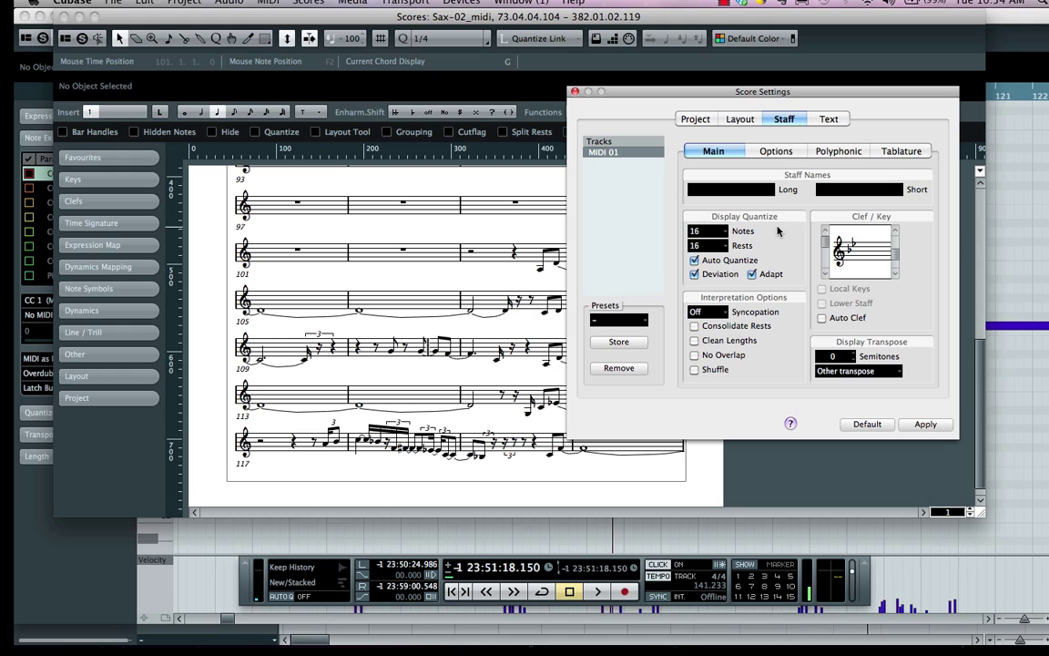
click(694, 261)
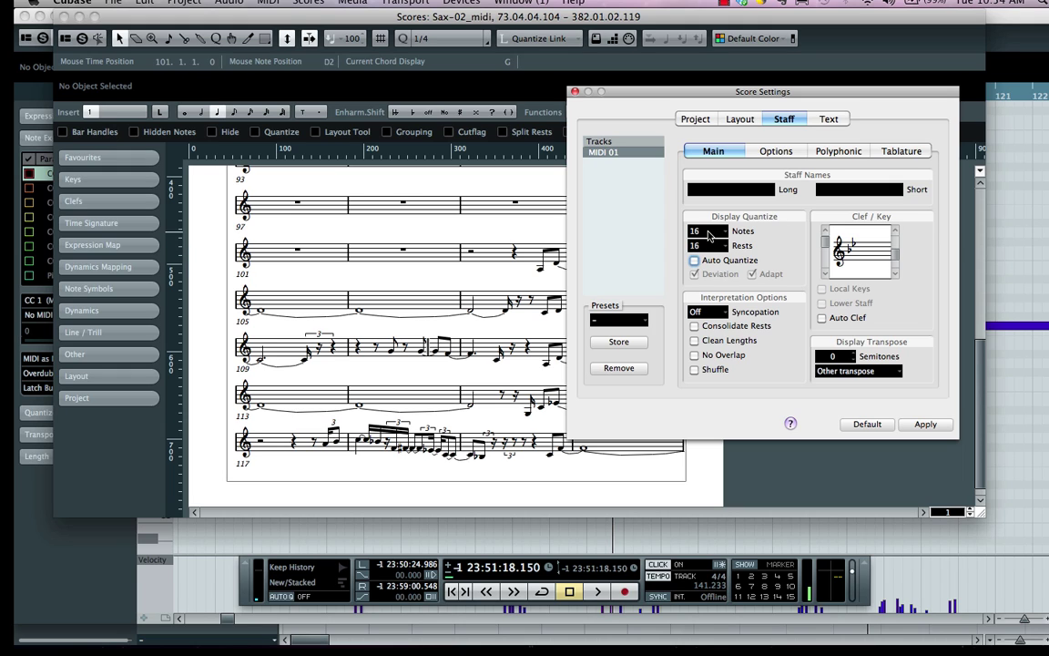
click(708, 233)
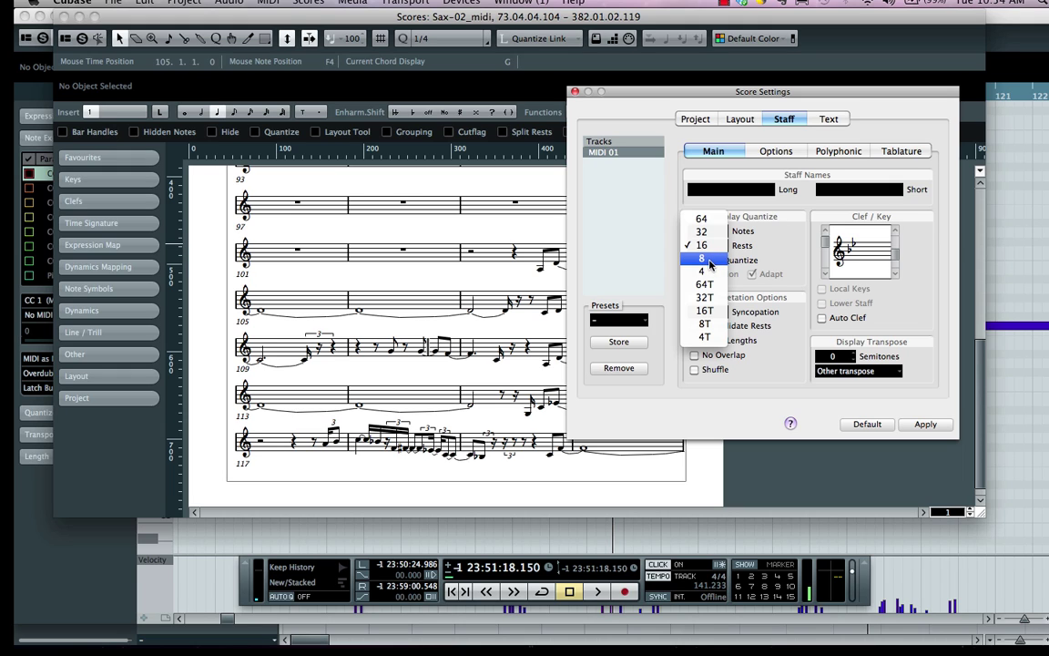
click(709, 261)
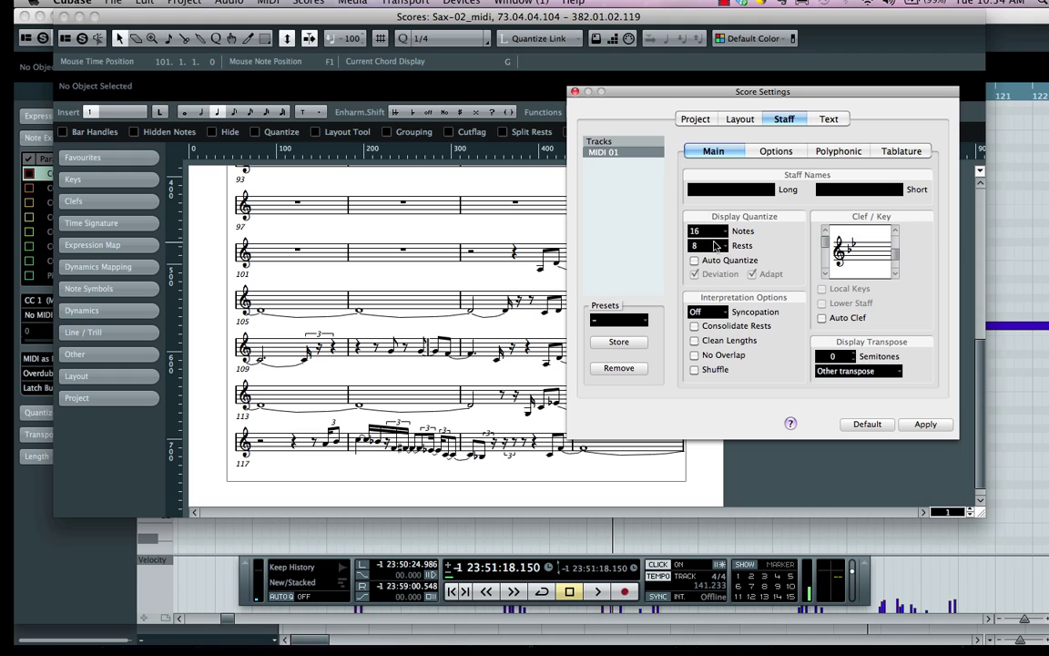
Step: Set Syncopation to Relax and enable Consolidate Rests, Clean Lengths, No Overlap and Shuffle
click(710, 312)
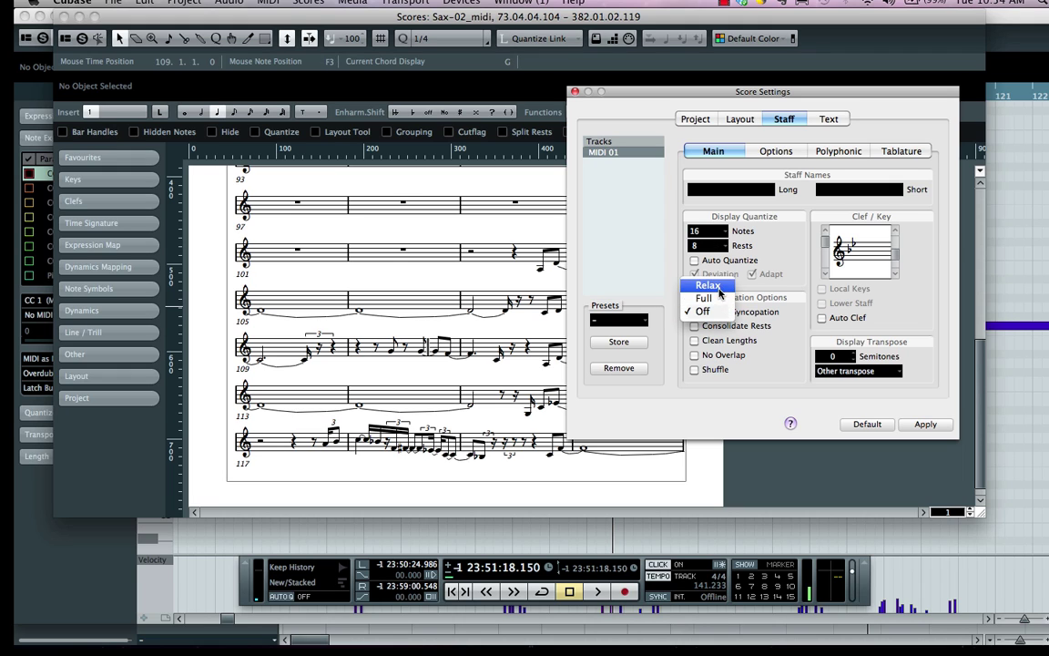
click(708, 285)
click(694, 325)
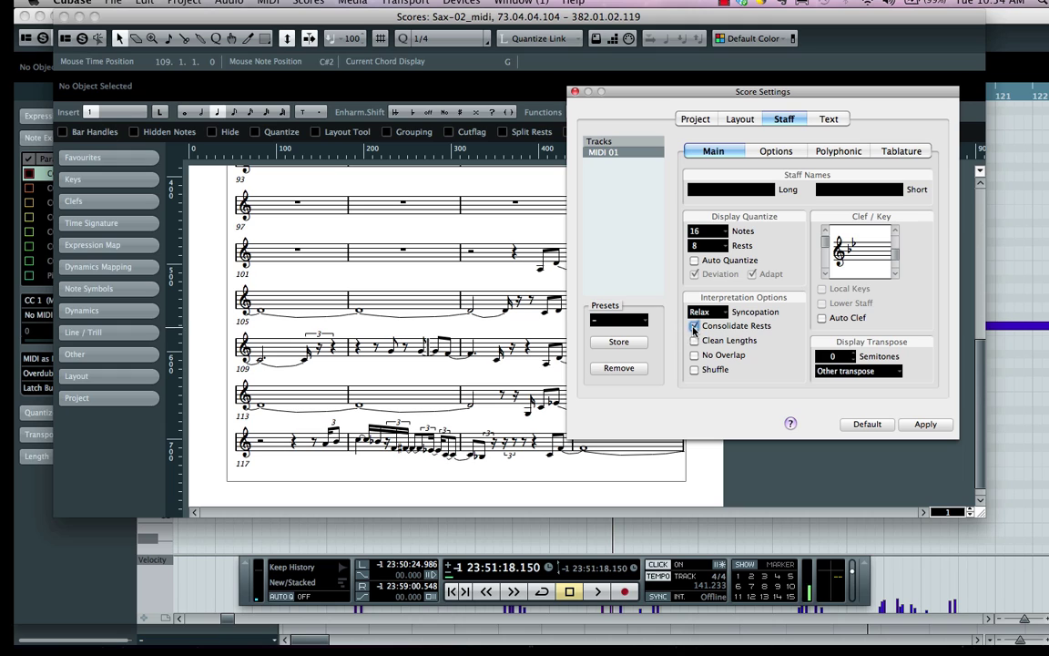
click(694, 340)
click(695, 355)
click(694, 369)
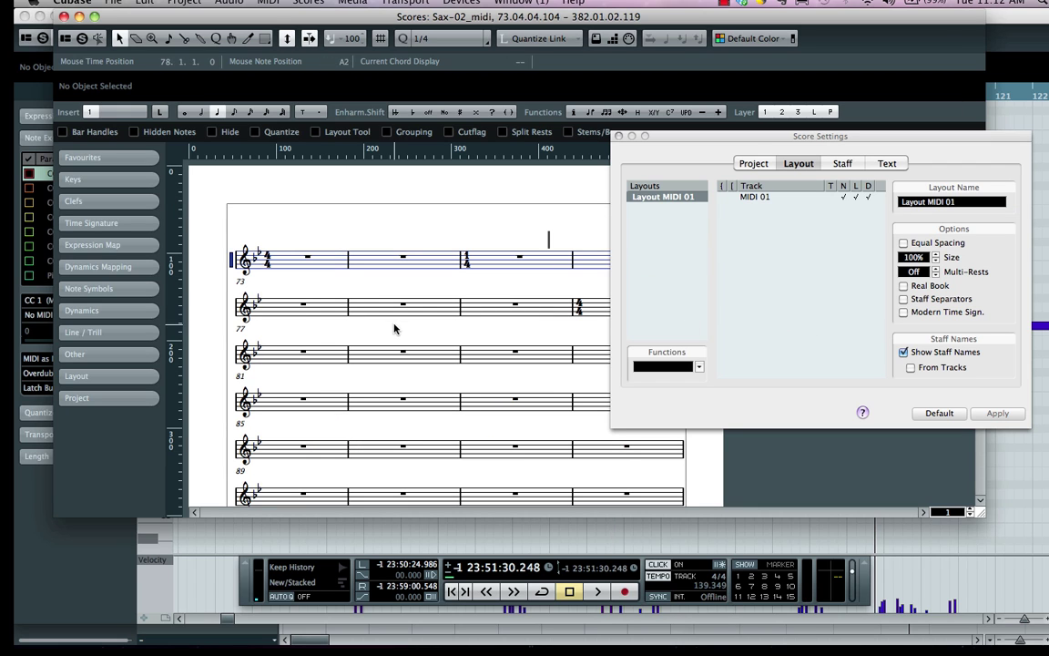
Step: Set Multi-Rests to 4 on the Layout page, apply it, and close Score Settings
scroll(394, 328, down, 3)
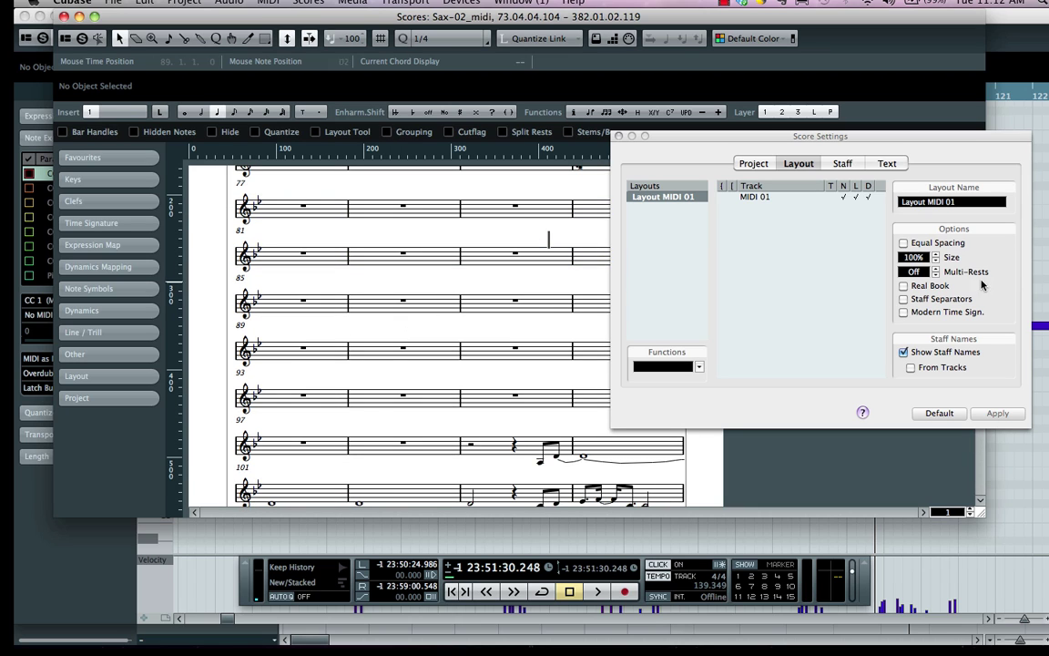
click(936, 269)
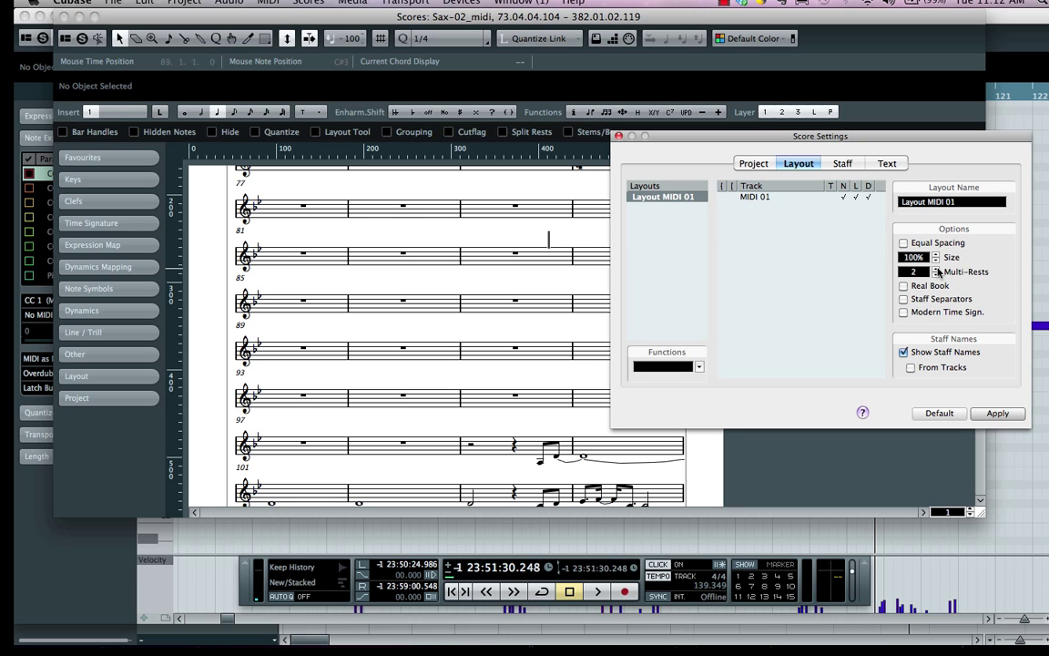
click(998, 413)
scroll(419, 287, up, 4)
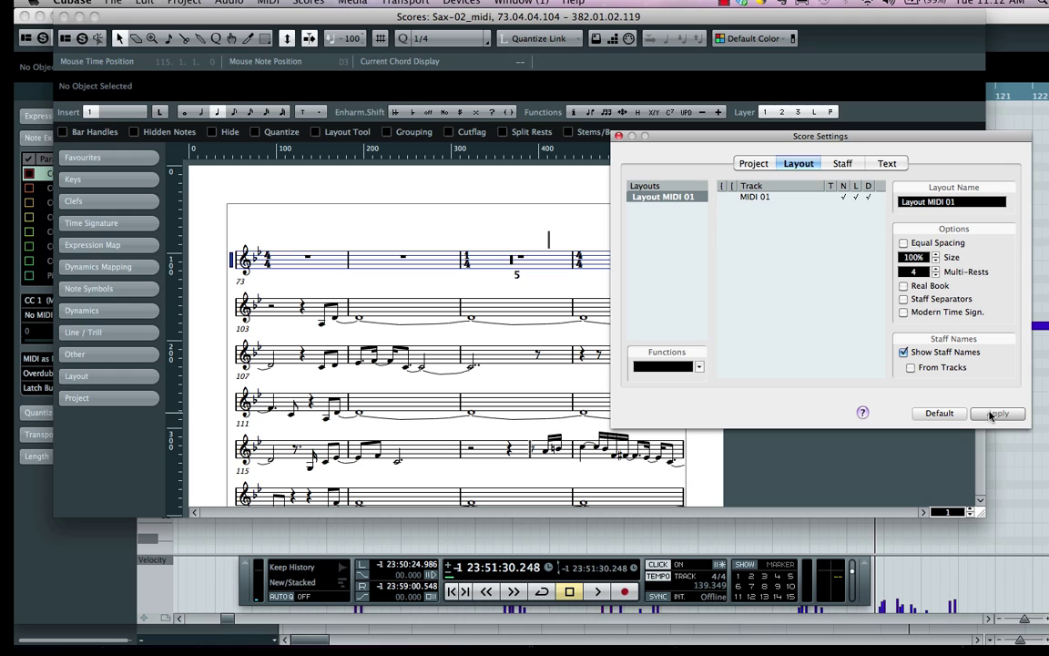
click(619, 136)
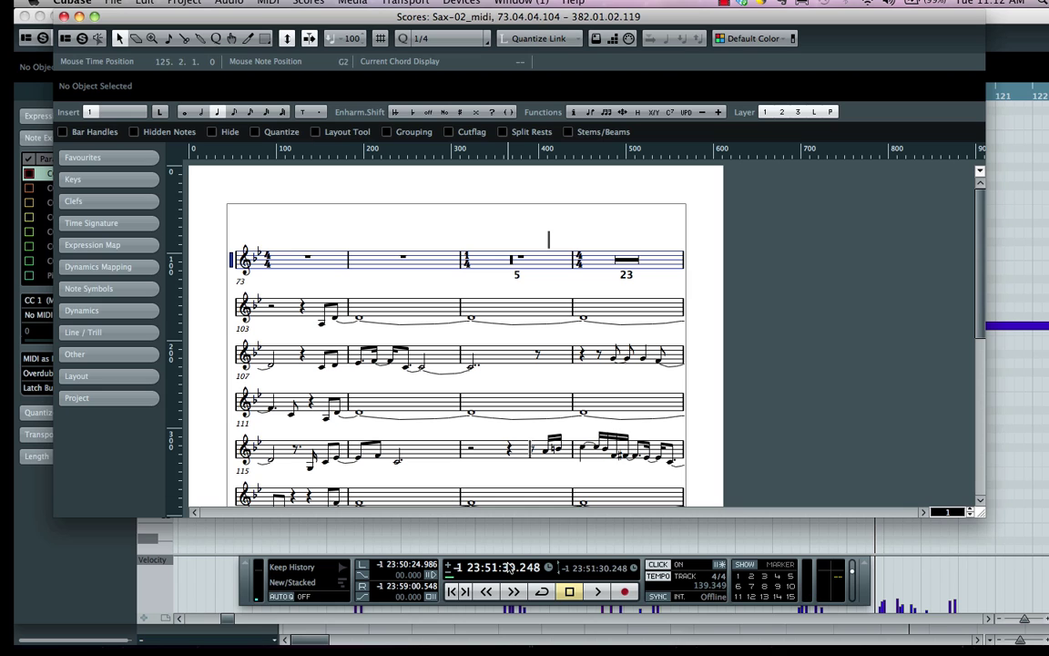
click(489, 592)
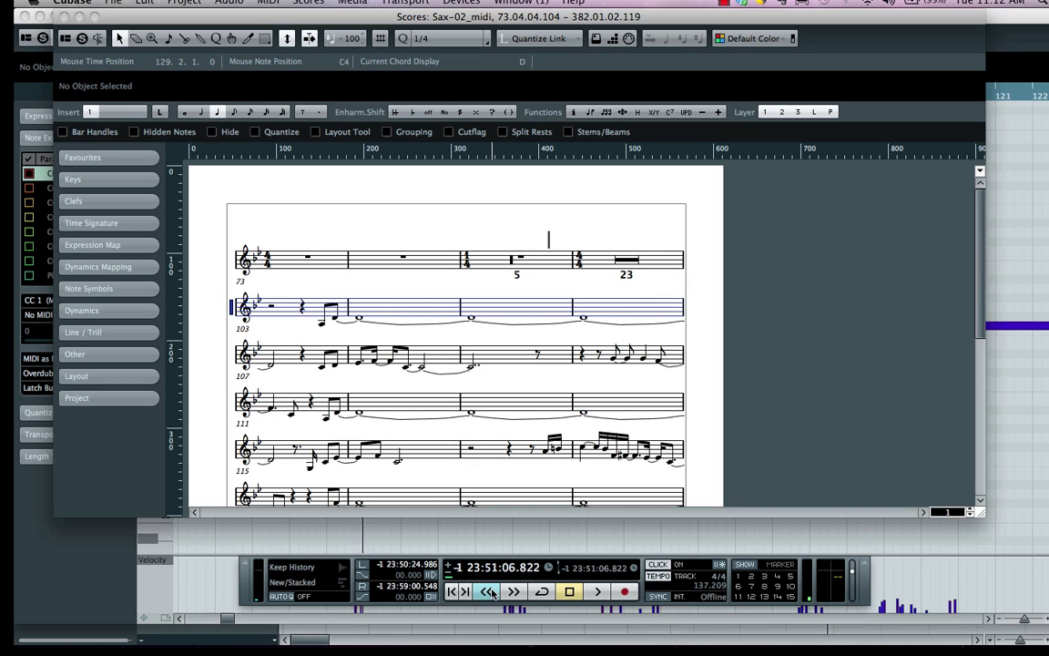
key(space)
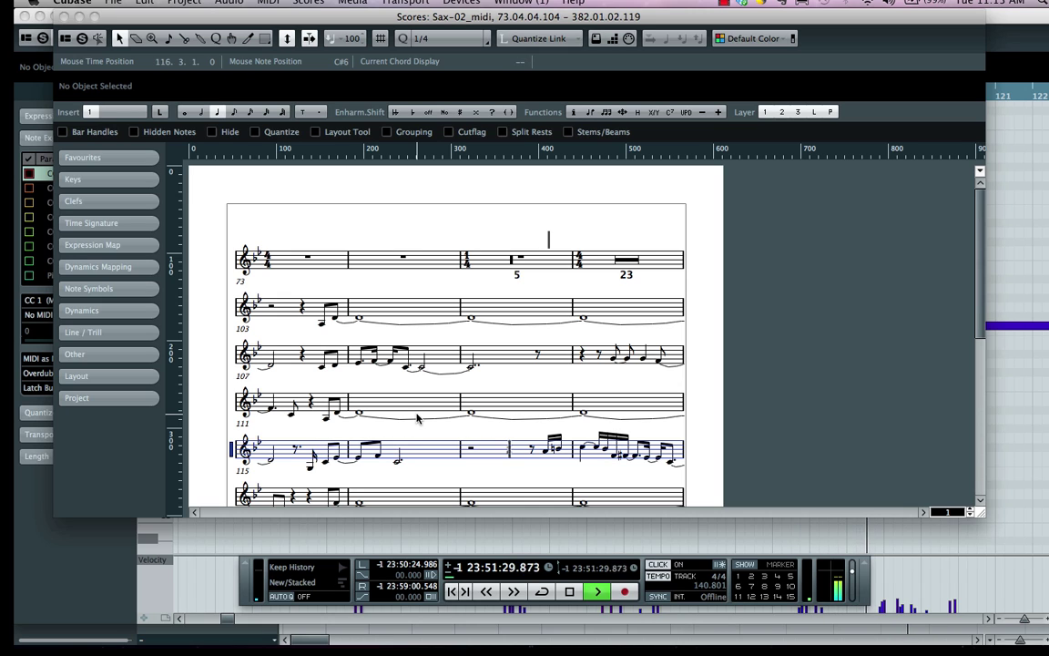
key(space)
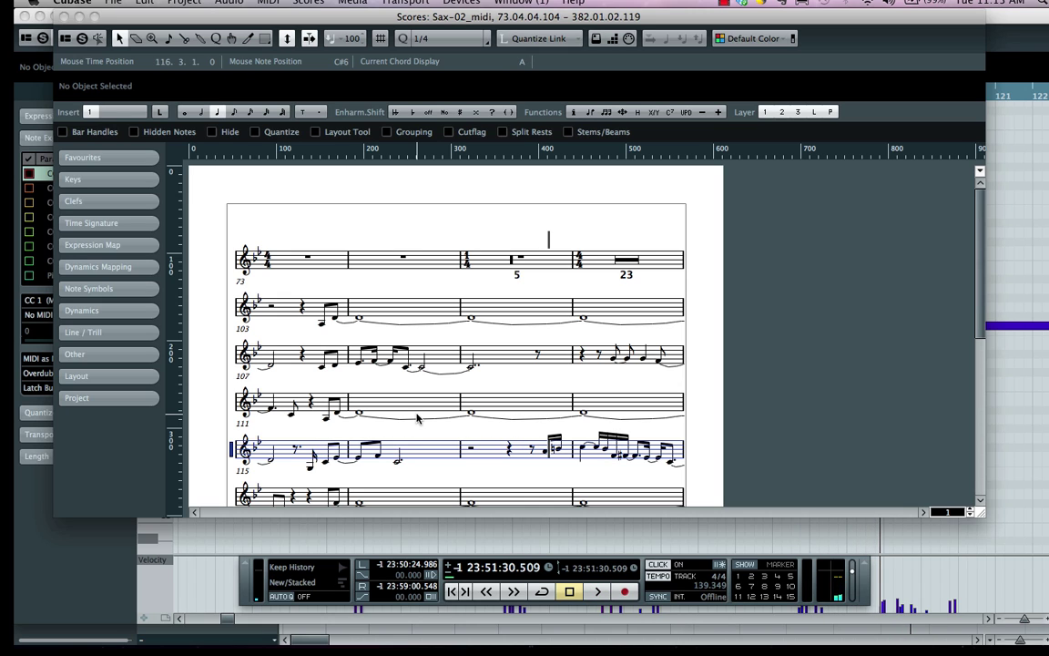